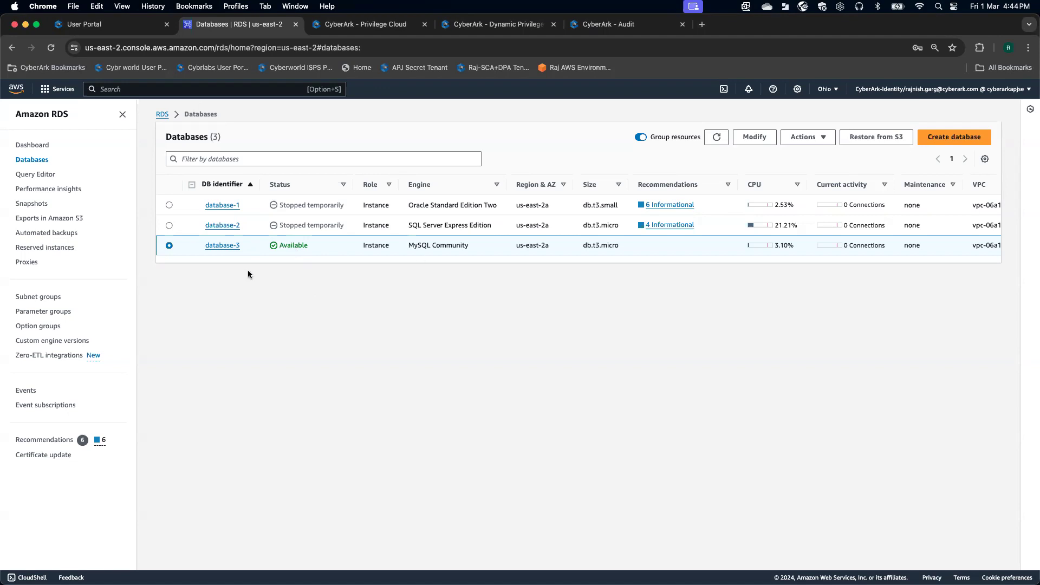
# - Open the database-3 MySQL instance's detail page from the RDS Databases list
pyautogui.click(223, 245)
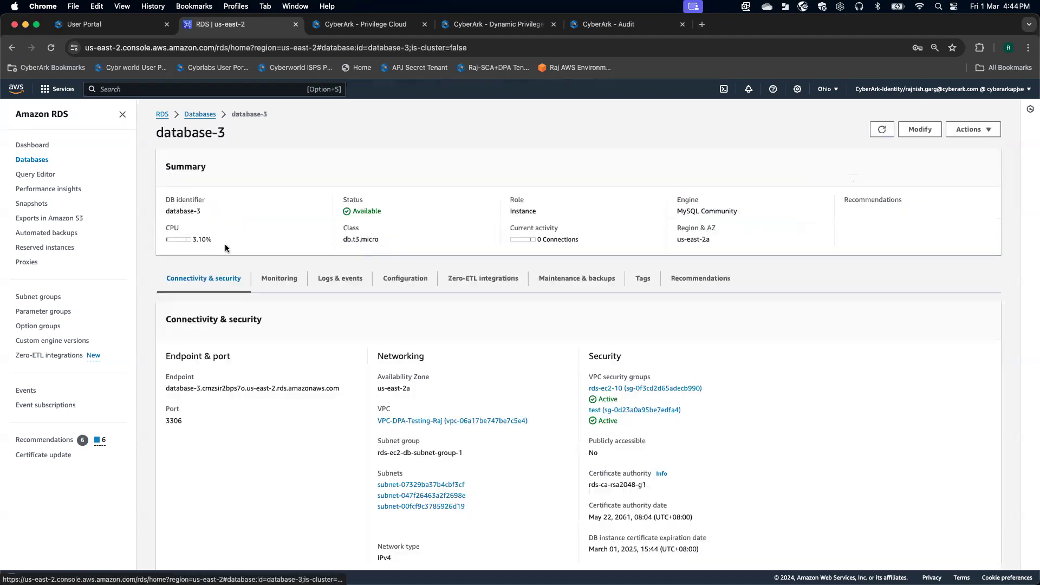
# - Review database-3's endpoint and its engine version 8.0.36 under Configuration
pyautogui.moveTo(166, 388); pyautogui.dragTo(342, 391)
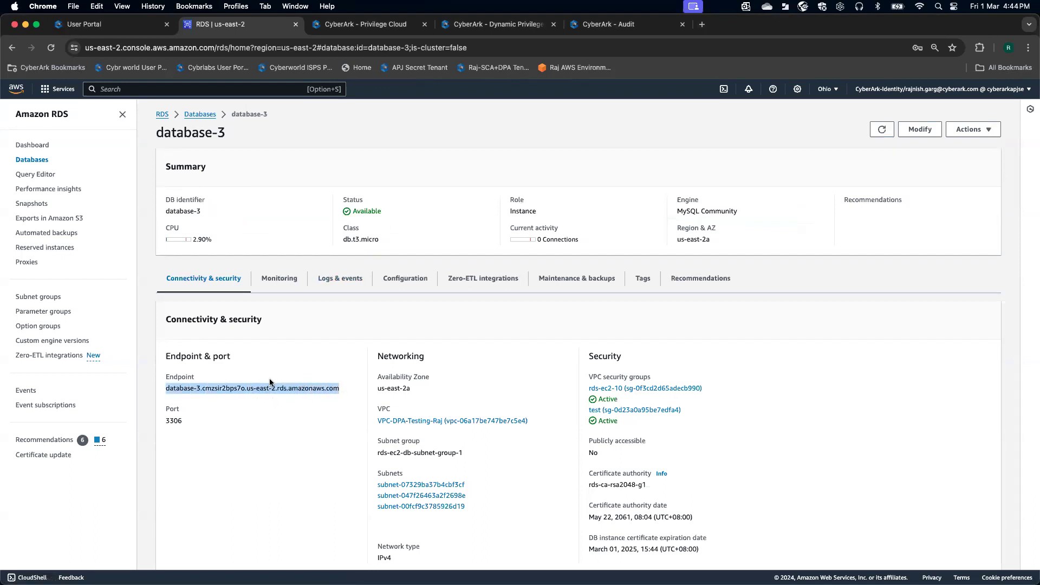
pyautogui.click(285, 421)
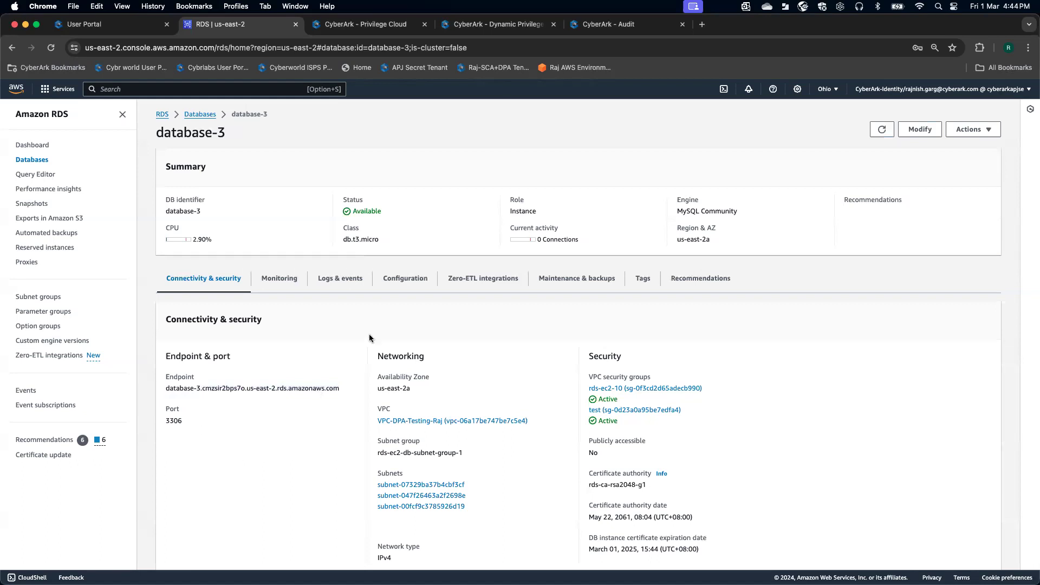
pyautogui.click(406, 278)
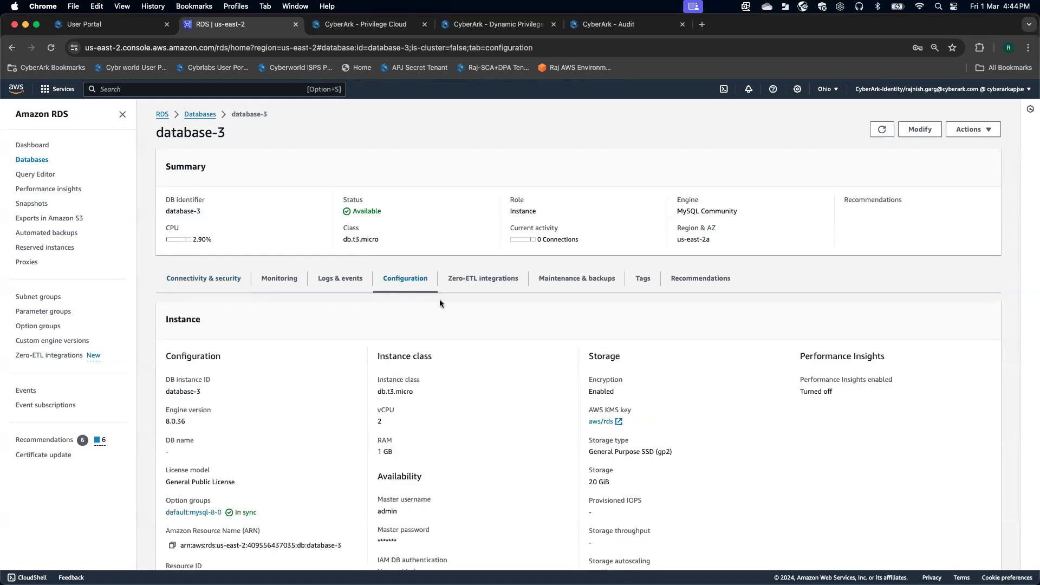
pyautogui.scroll(-1, 469, 402)
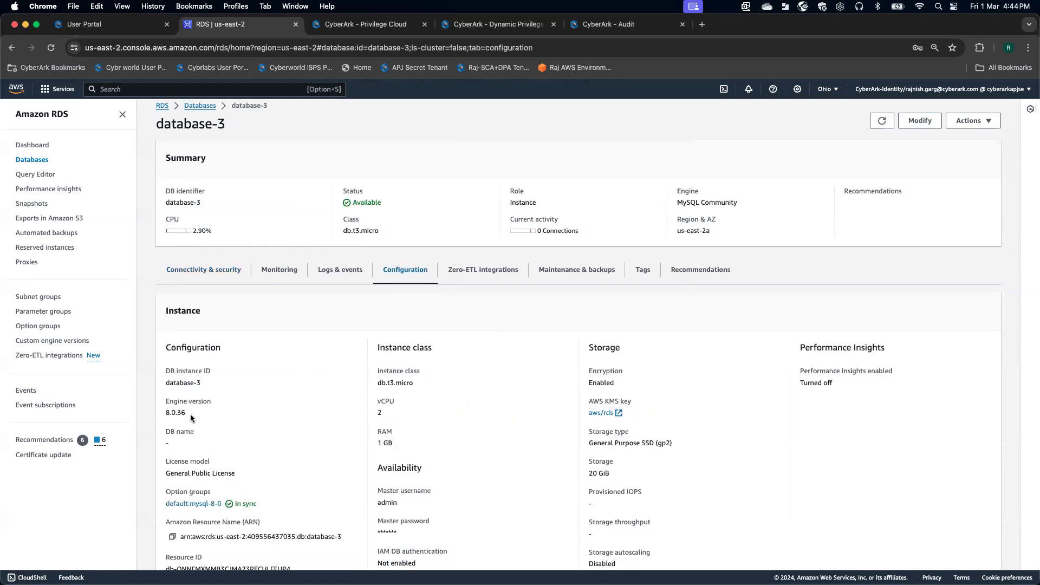
pyautogui.moveTo(190, 414); pyautogui.dragTo(162, 410)
pyautogui.click(251, 402)
pyautogui.scroll(-2, 252, 402)
pyautogui.scroll(-3, 421, 385)
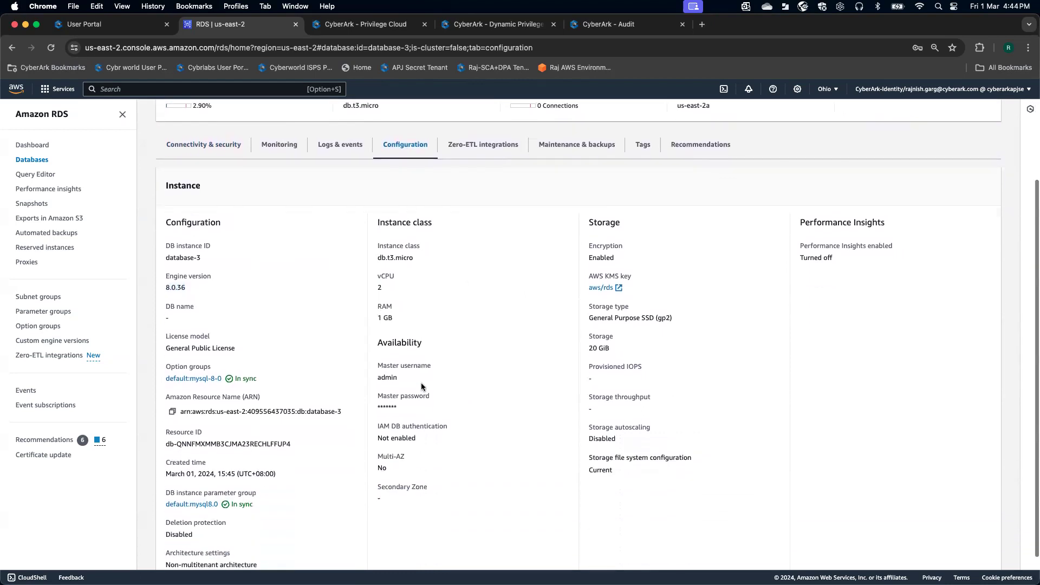
# - Check master username admin and the password setting, then move to CyberArk Privilege Cloud
pyautogui.moveTo(407, 383); pyautogui.dragTo(370, 375)
pyautogui.click(473, 386)
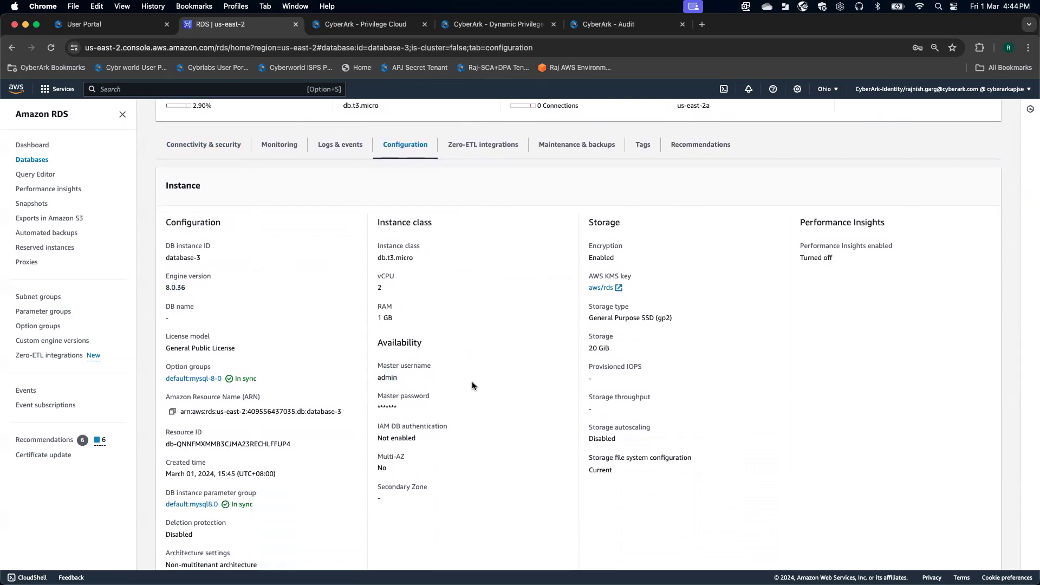
pyautogui.moveTo(432, 411); pyautogui.dragTo(380, 407)
pyautogui.click(440, 403)
pyautogui.scroll(-2, 440, 404)
pyautogui.scroll(4, 440, 402)
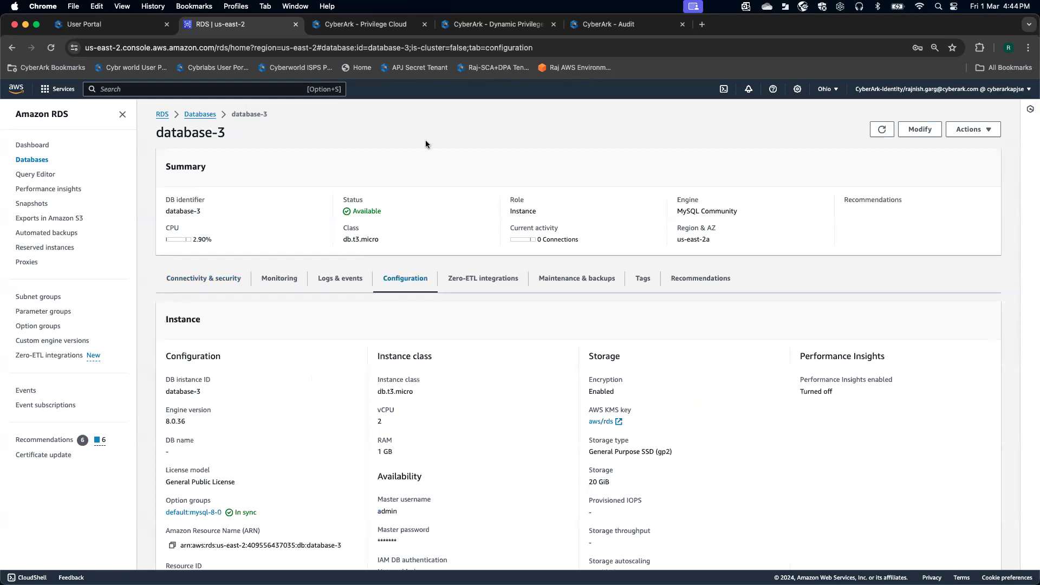
pyautogui.click(493, 24)
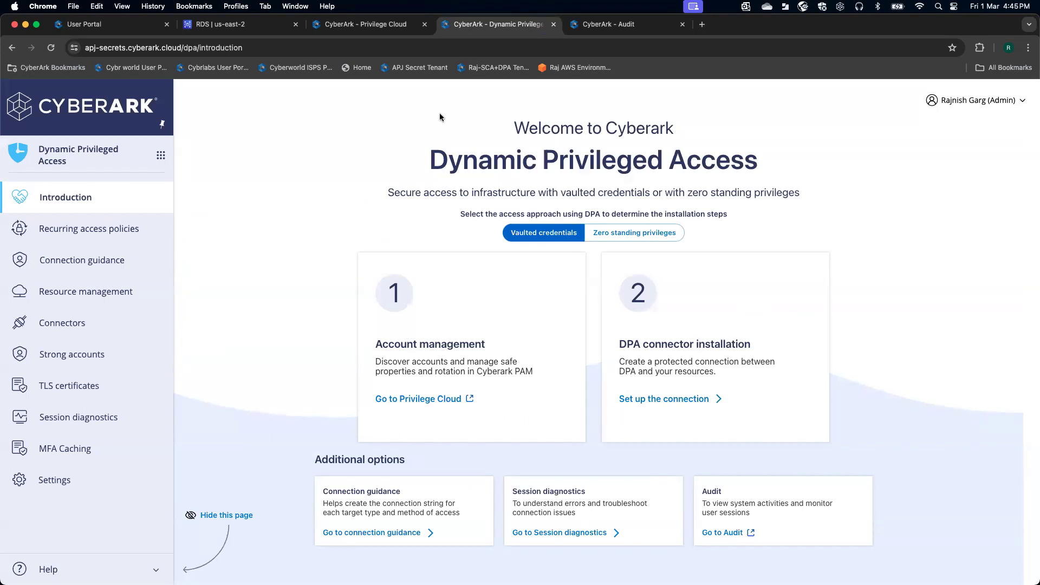
pyautogui.click(390, 24)
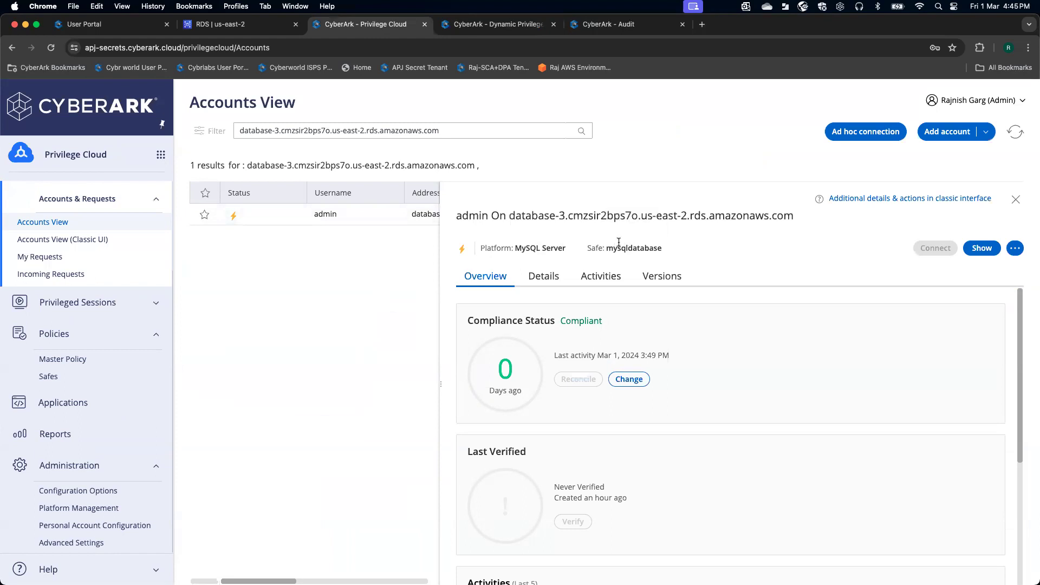
# - Show the admin account's details and select its full database-3 RDS address
pyautogui.click(546, 282)
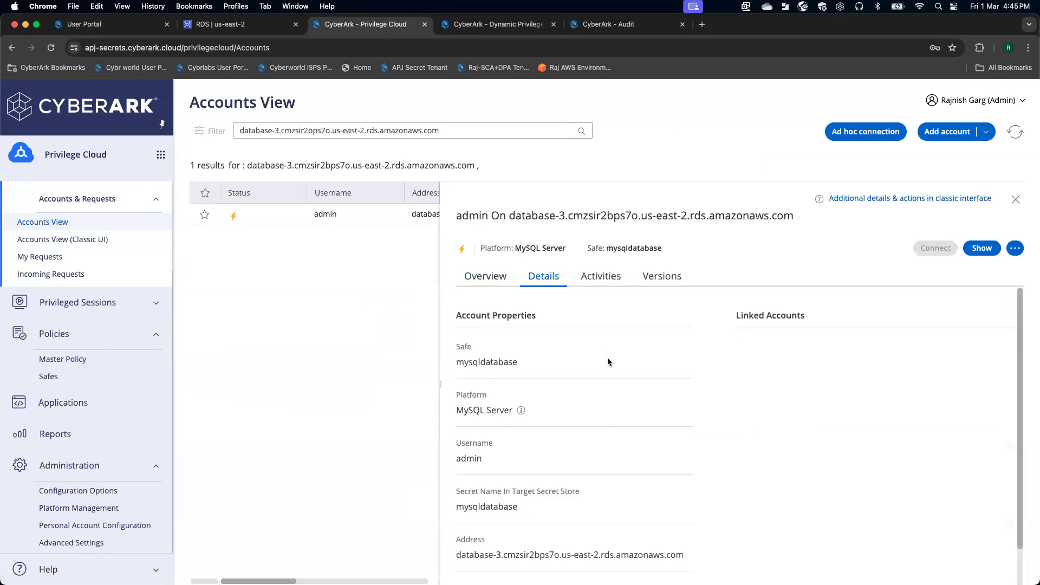
pyautogui.scroll(-3, 608, 360)
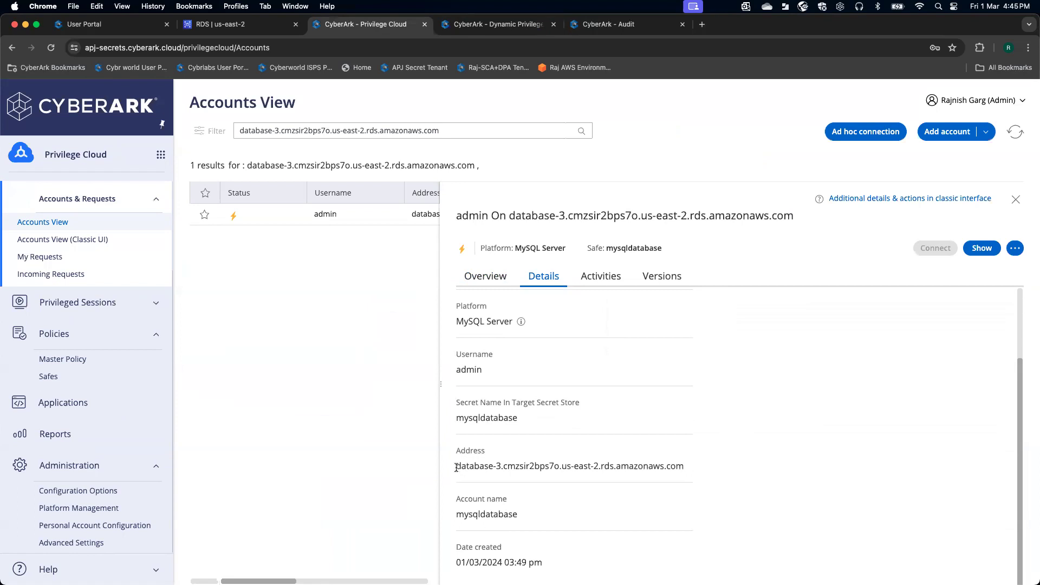
pyautogui.moveTo(456, 467); pyautogui.dragTo(690, 468)
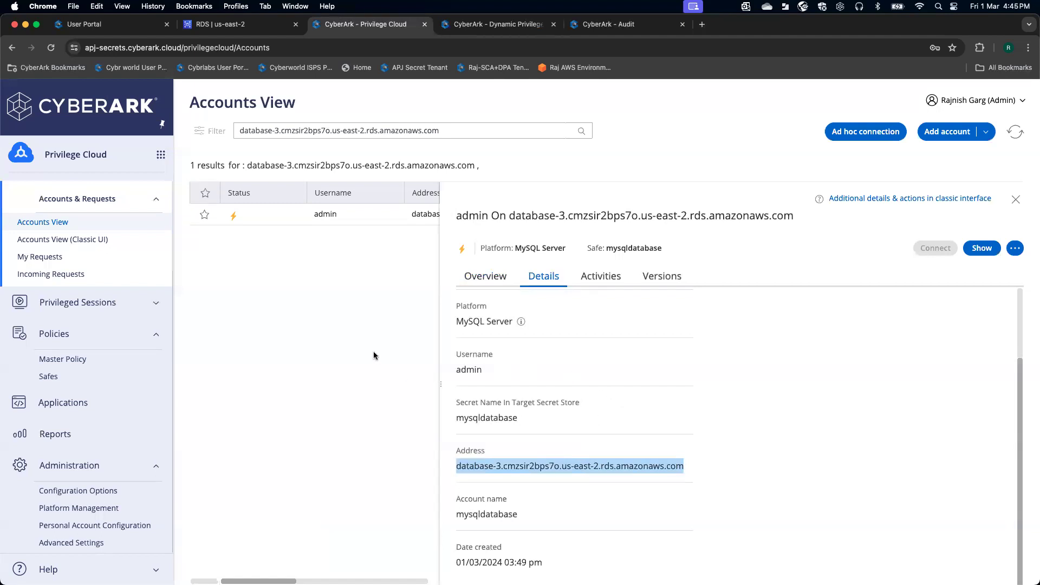
# - Open DPA connection guidance for databases using vaulted credentials
pyautogui.click(503, 24)
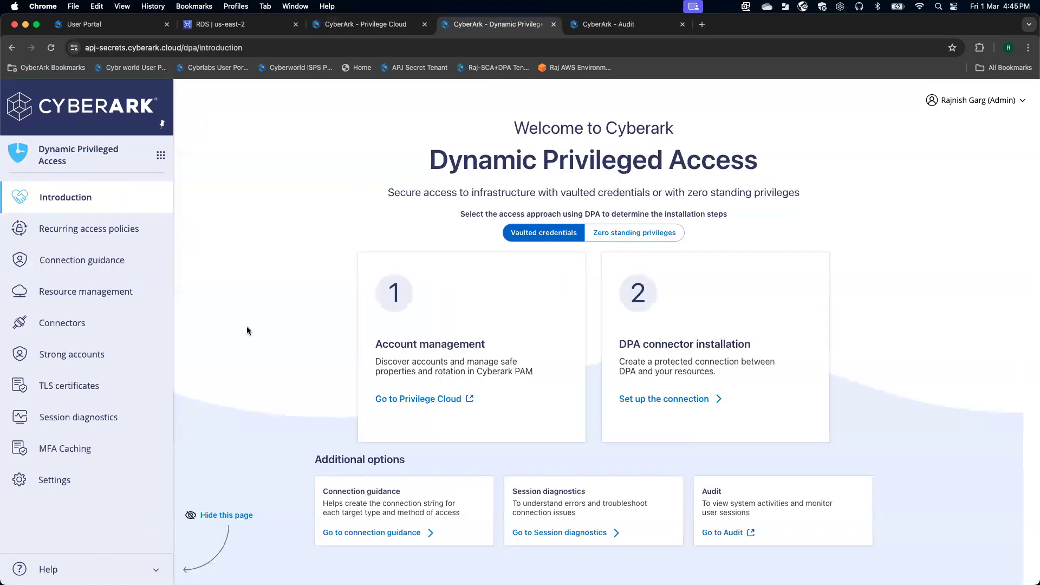
pyautogui.click(94, 262)
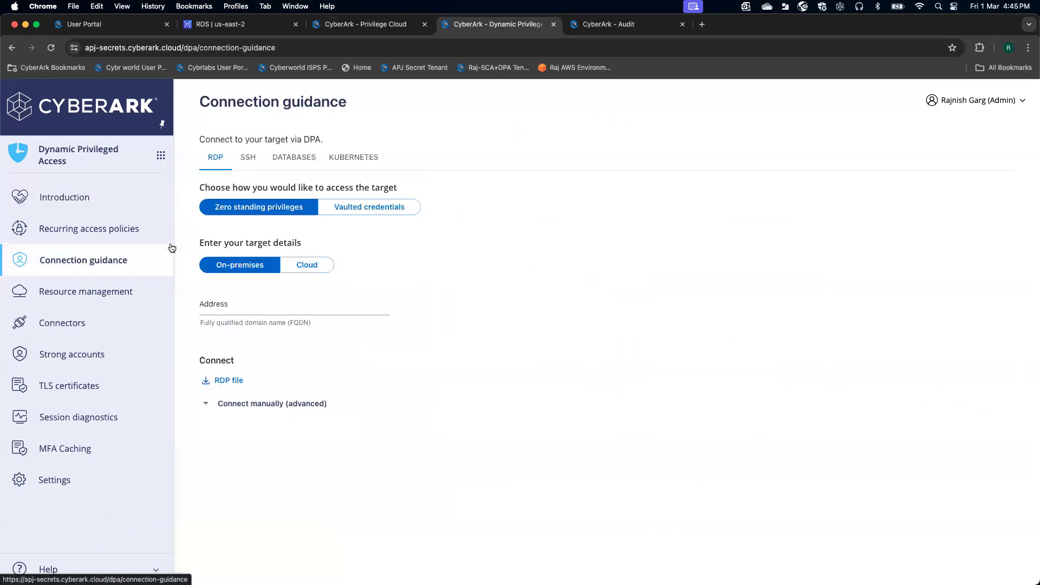
pyautogui.click(298, 158)
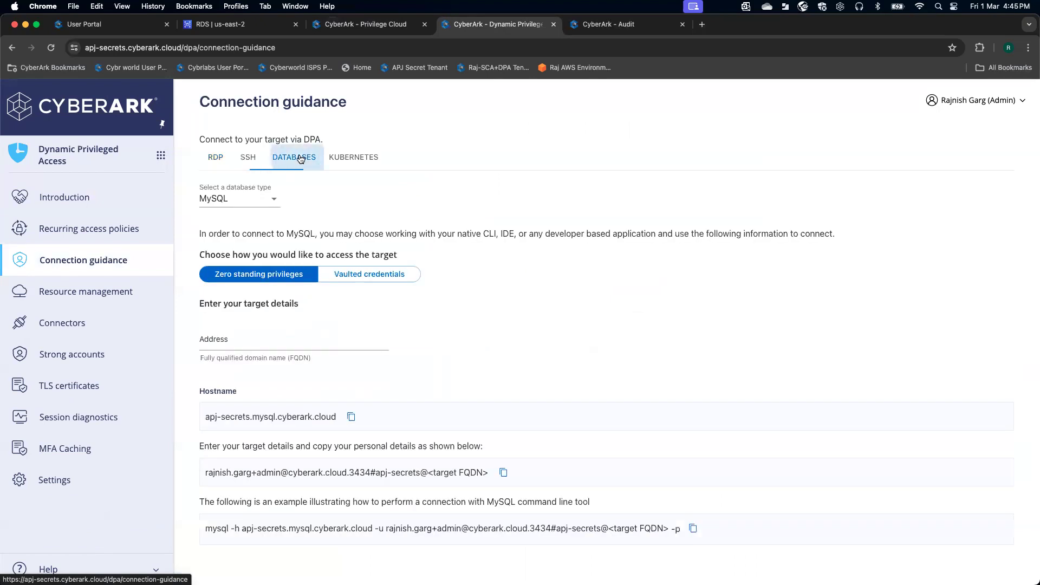
pyautogui.click(357, 277)
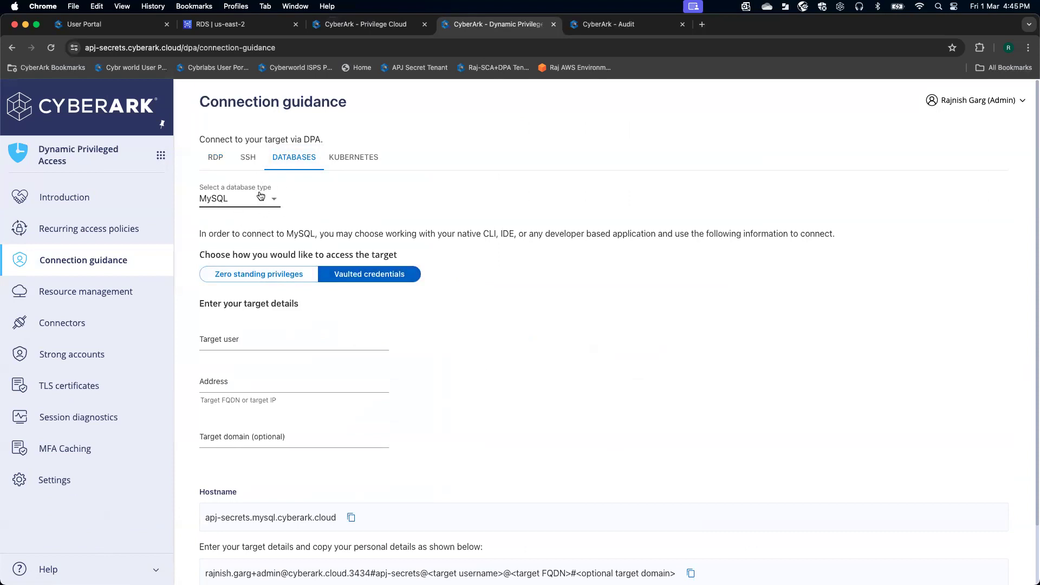
# - Enter admin as the target user
pyautogui.click(251, 342)
pyautogui.write('admin')
pyautogui.click(504, 370)
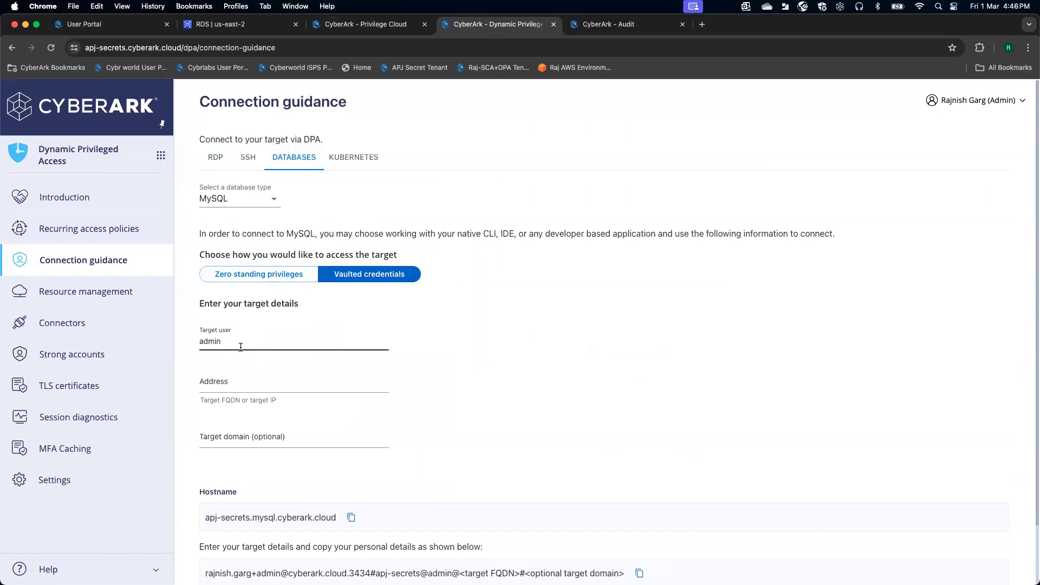
pyautogui.click(238, 24)
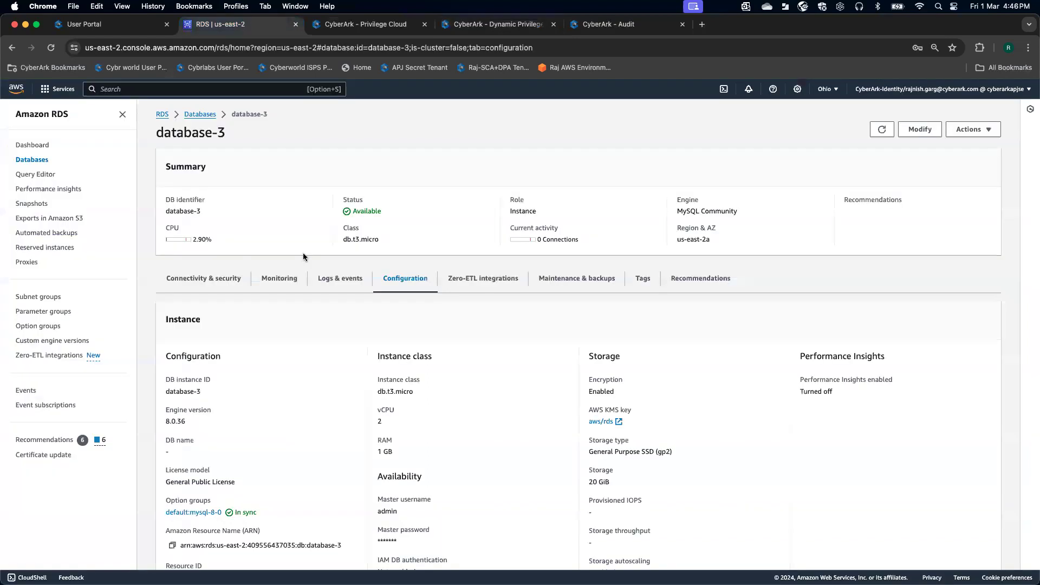
# - Copy database-3's full endpoint address from Connectivity & security
pyautogui.click(238, 282)
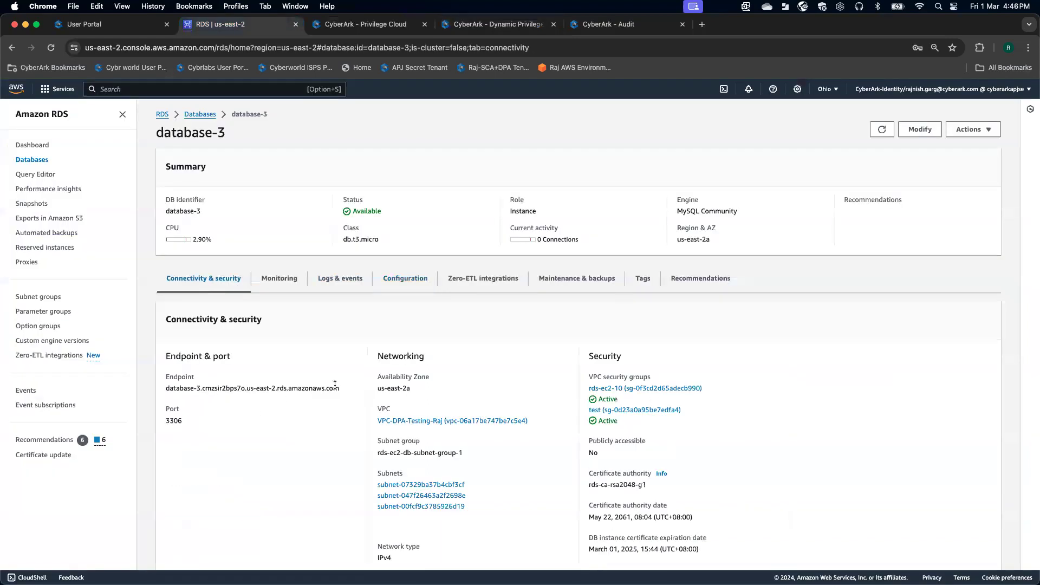
pyautogui.moveTo(342, 387); pyautogui.dragTo(164, 389)
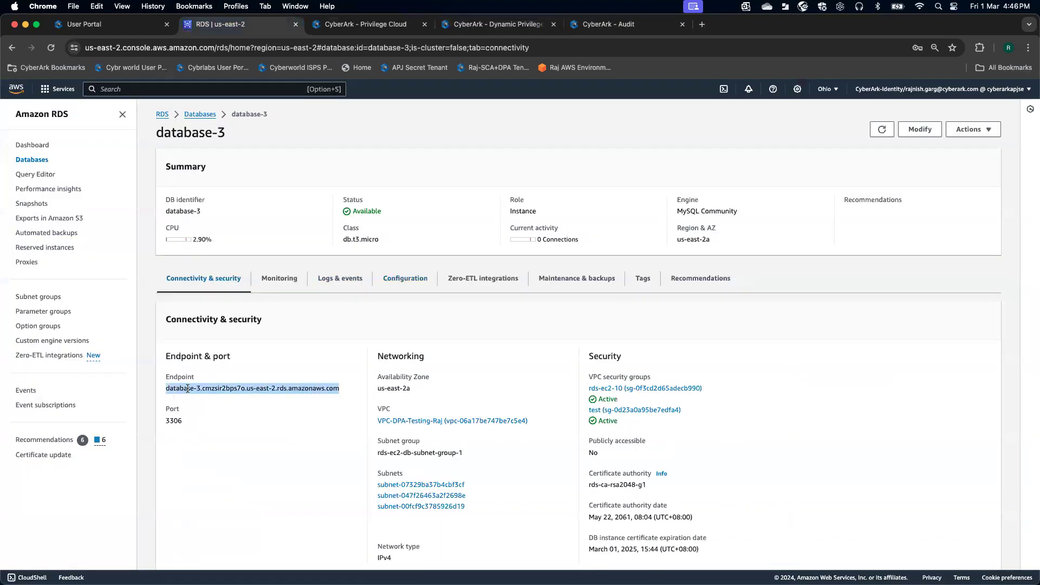
pyautogui.click(187, 389)
pyautogui.moveTo(342, 388); pyautogui.dragTo(166, 388)
pyautogui.click(180, 388)
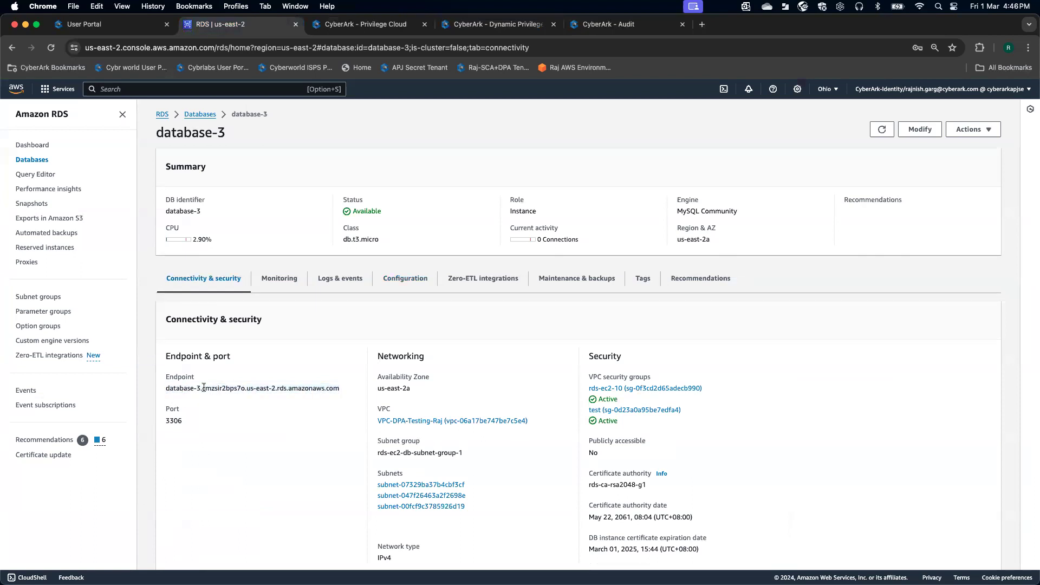
pyautogui.moveTo(340, 389); pyautogui.dragTo(164, 389)
pyautogui.press('super+c')
pyautogui.click(377, 24)
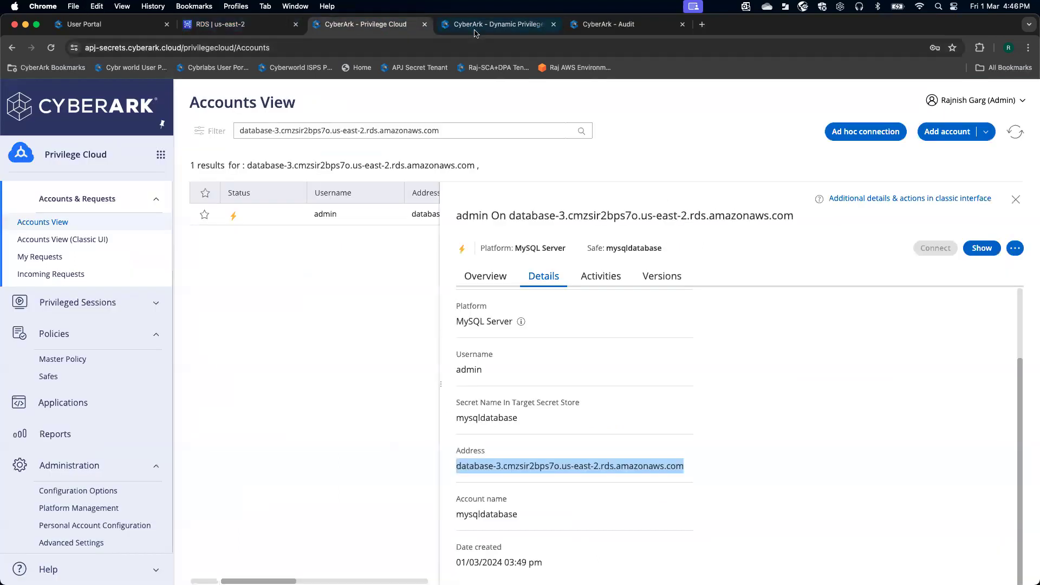
pyautogui.click(497, 23)
# - Paste the database-3 endpoint as the target address to generate the MySQL connection string
pyautogui.click(240, 382)
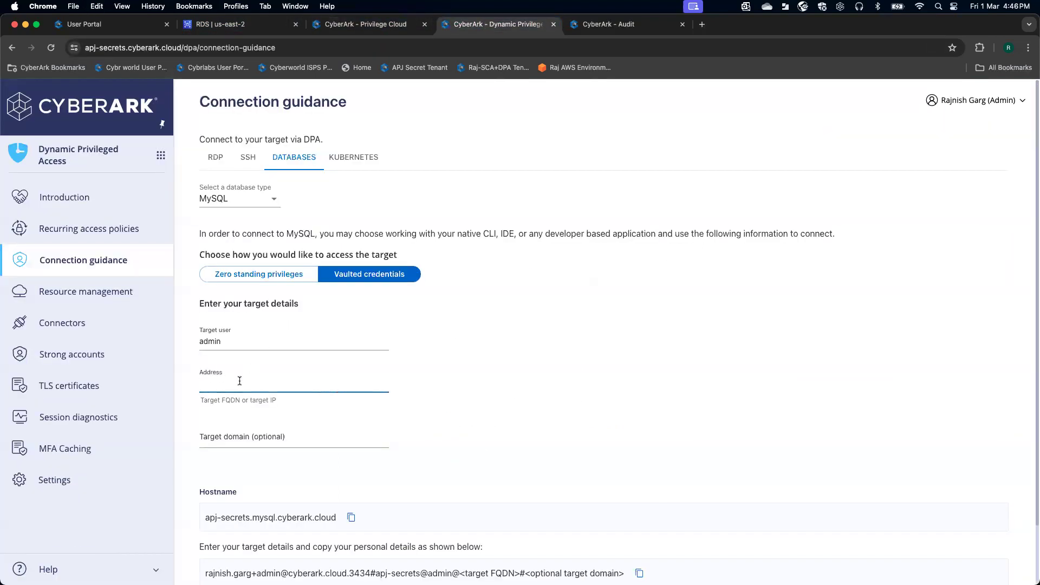
pyautogui.press('super+v')
pyautogui.scroll(-2, 442, 379)
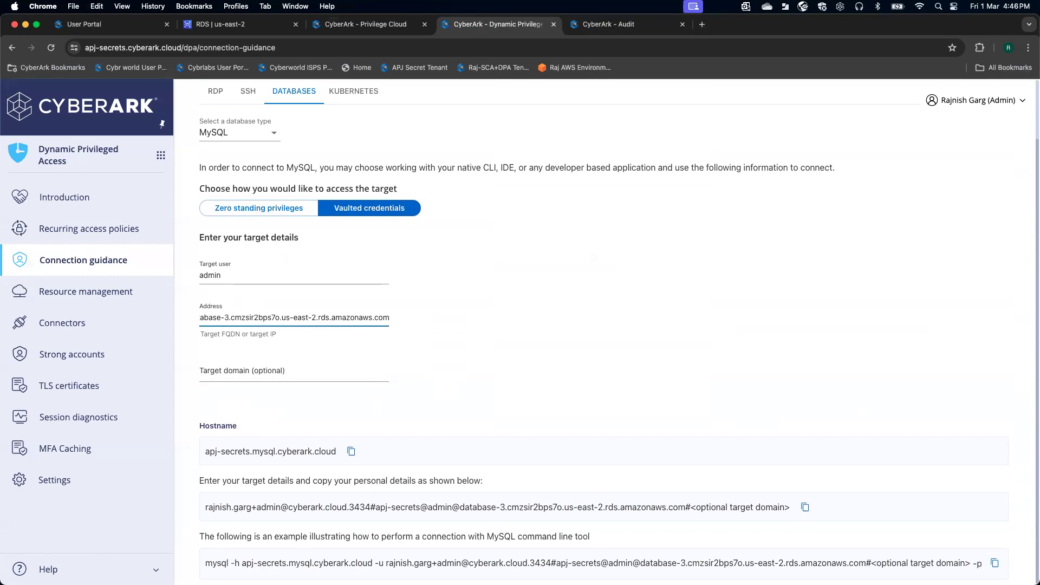
pyautogui.press('super+Tab')
pyautogui.moveTo(554, 64); pyautogui.dragTo(244, 44)
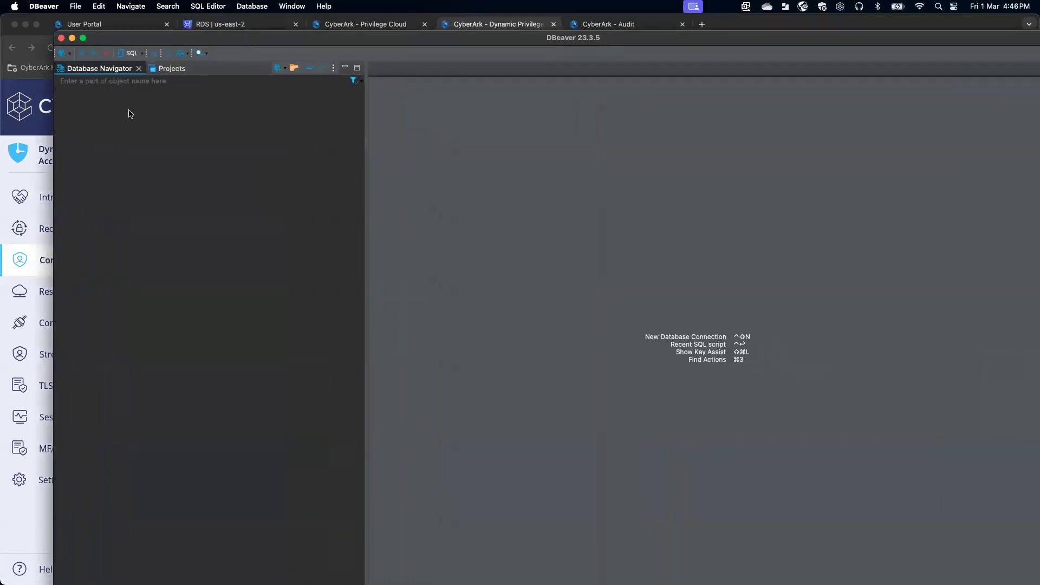
# - Start a new MySQL database connection in DBeaver
pyautogui.click(70, 56)
pyautogui.click(64, 56)
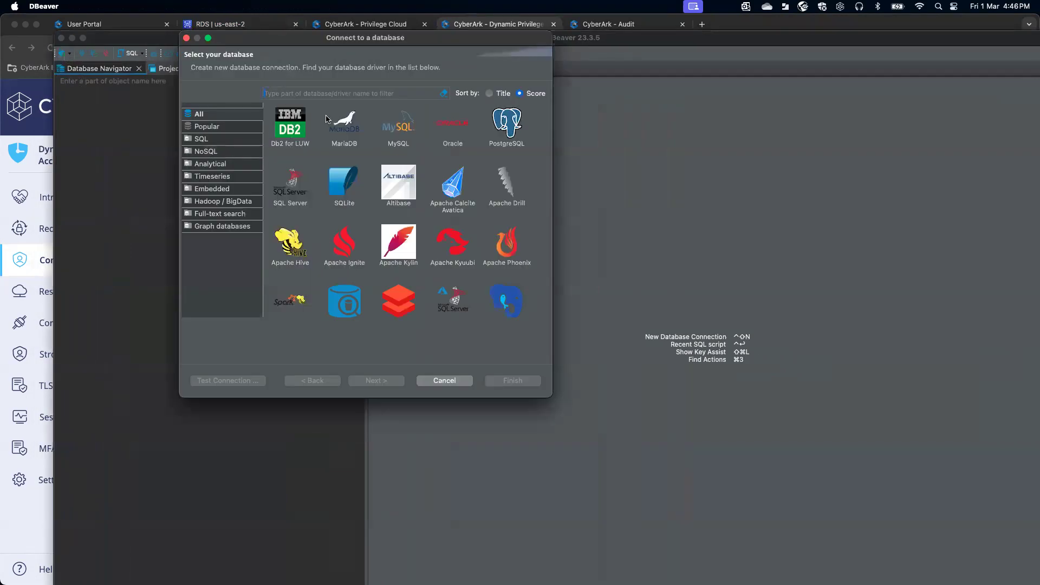
pyautogui.click(349, 128)
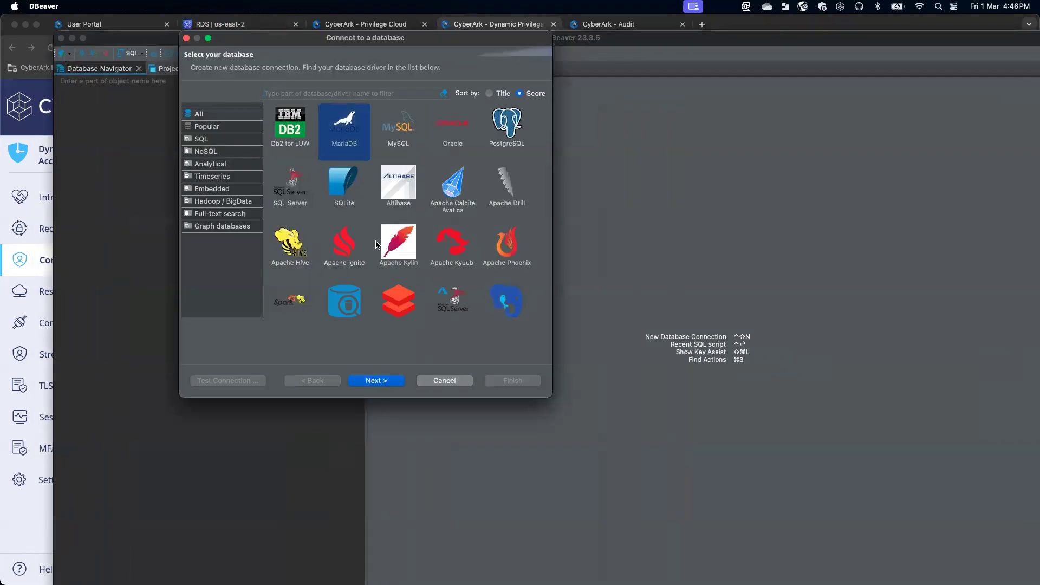
pyautogui.click(400, 128)
pyautogui.click(373, 381)
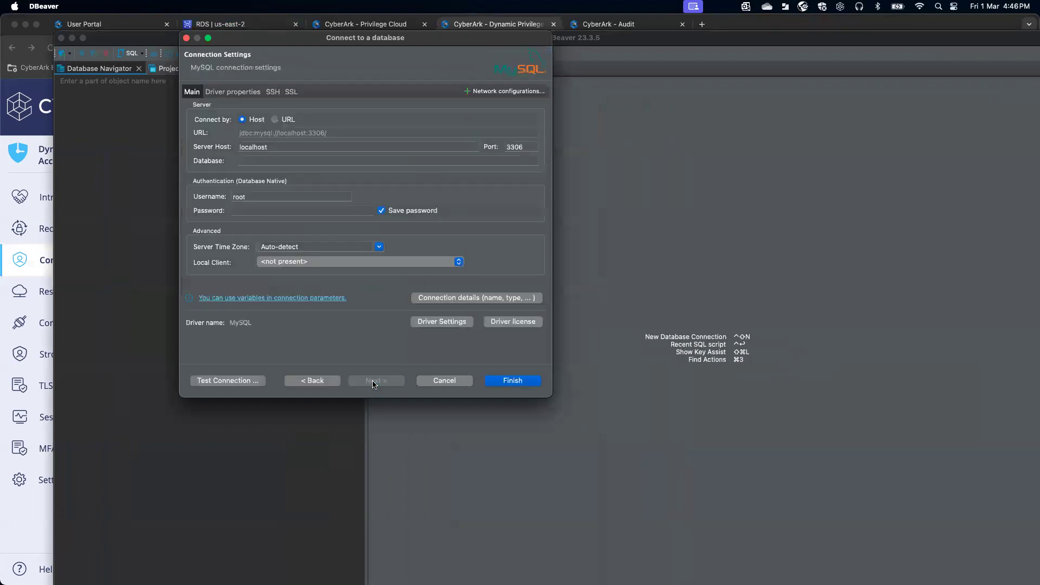
# - Replace the localhost server host with the DPA proxy hostname apj-secrets.mysql.cyberark.cloud
pyautogui.doubleClick(278, 147)
pyautogui.press('BackSpace')
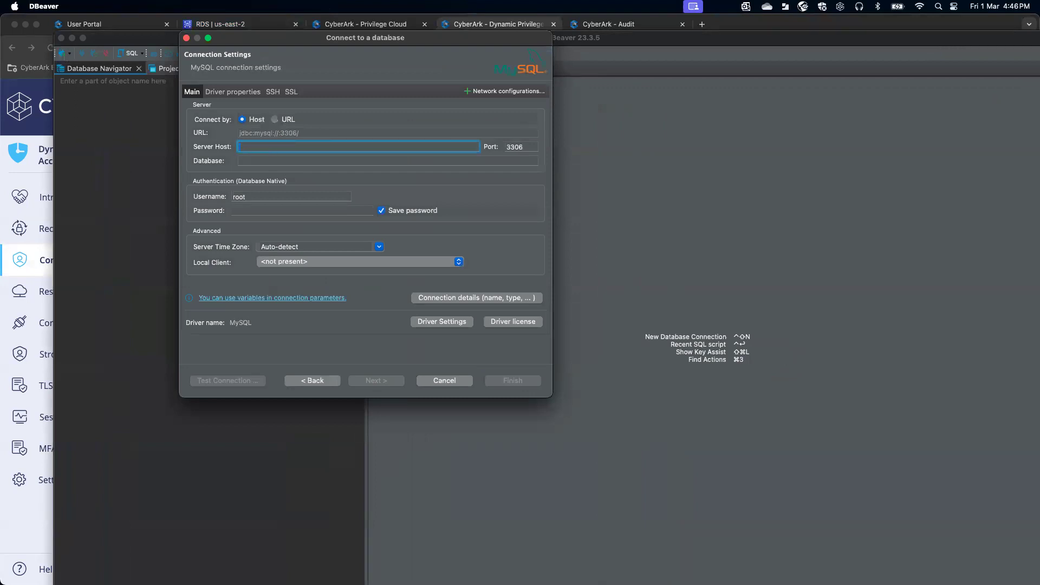
pyautogui.click(61, 489)
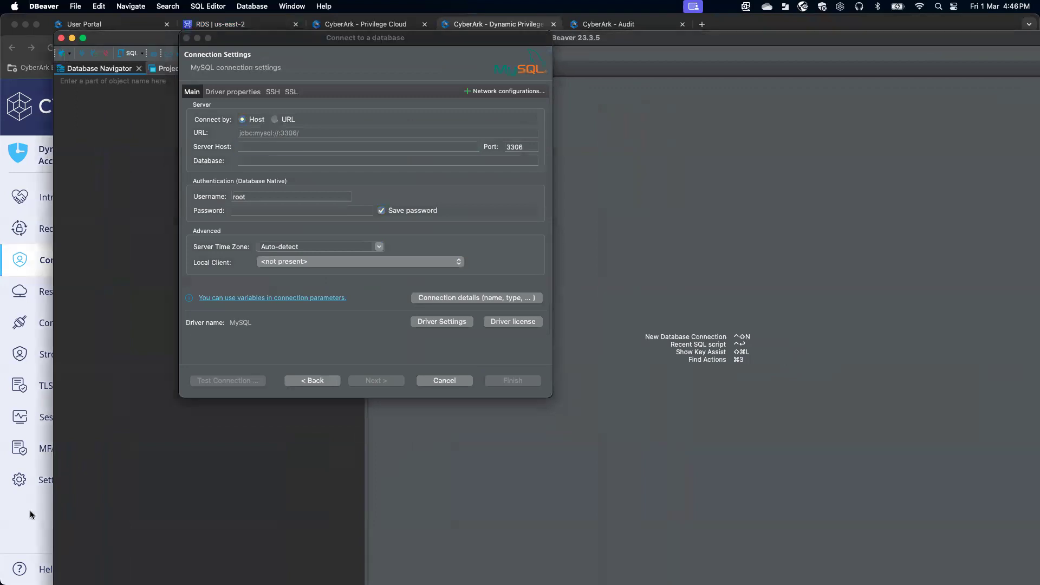
pyautogui.click(7, 518)
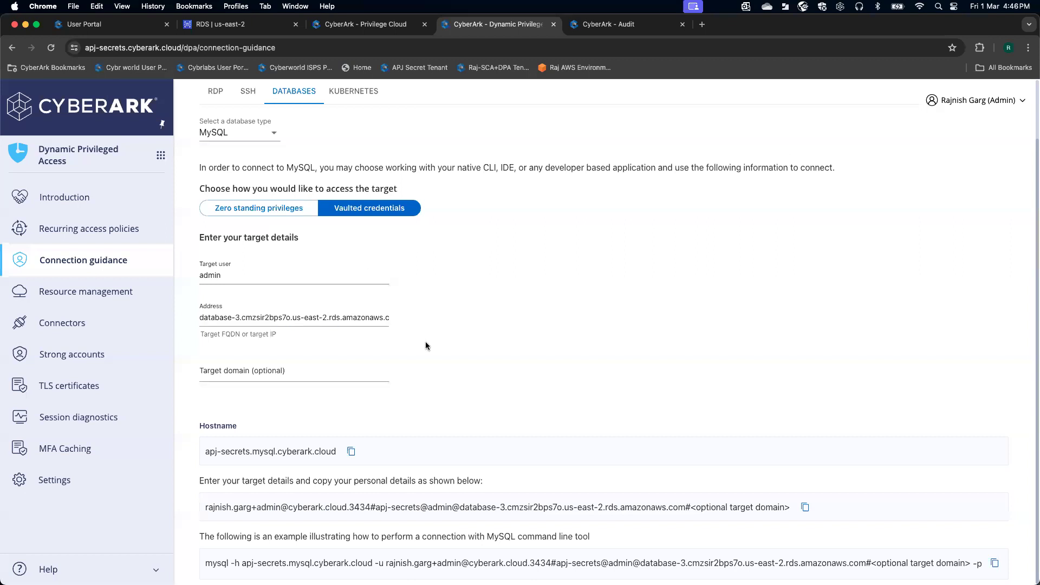
pyautogui.click(351, 451)
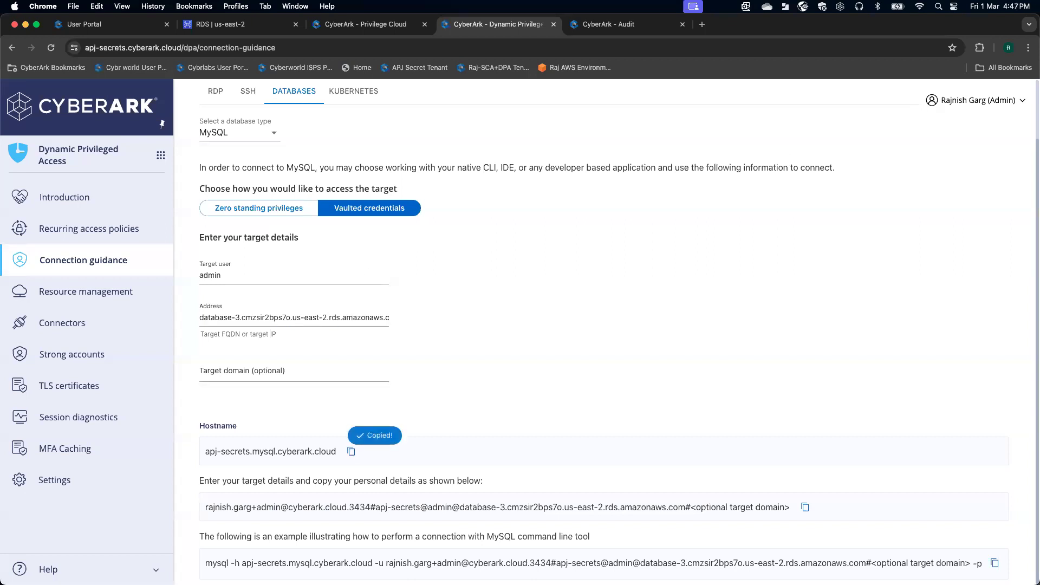
pyautogui.press('super+Tab')
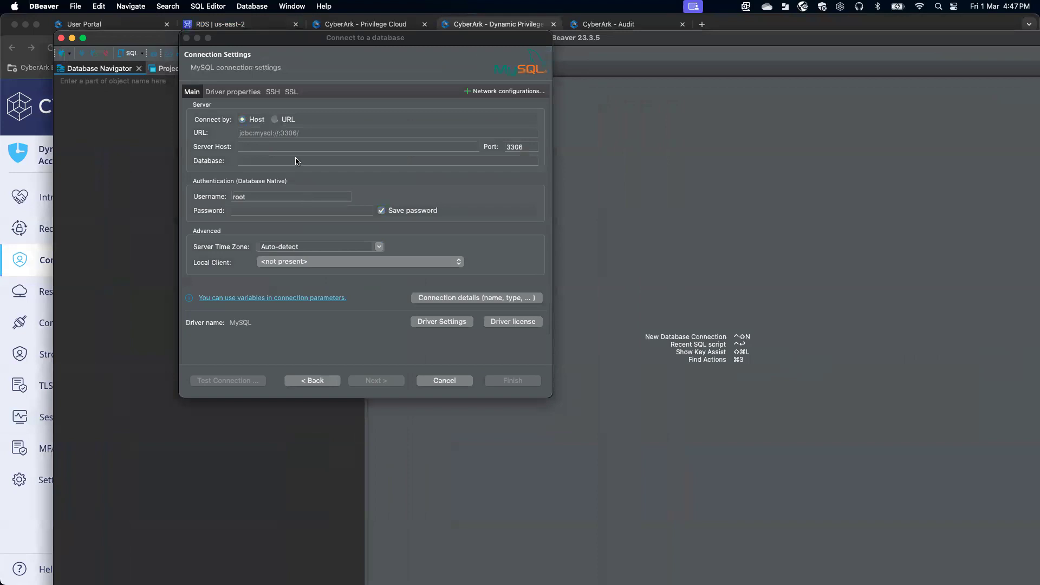
pyautogui.click(274, 145)
pyautogui.press('super+v')
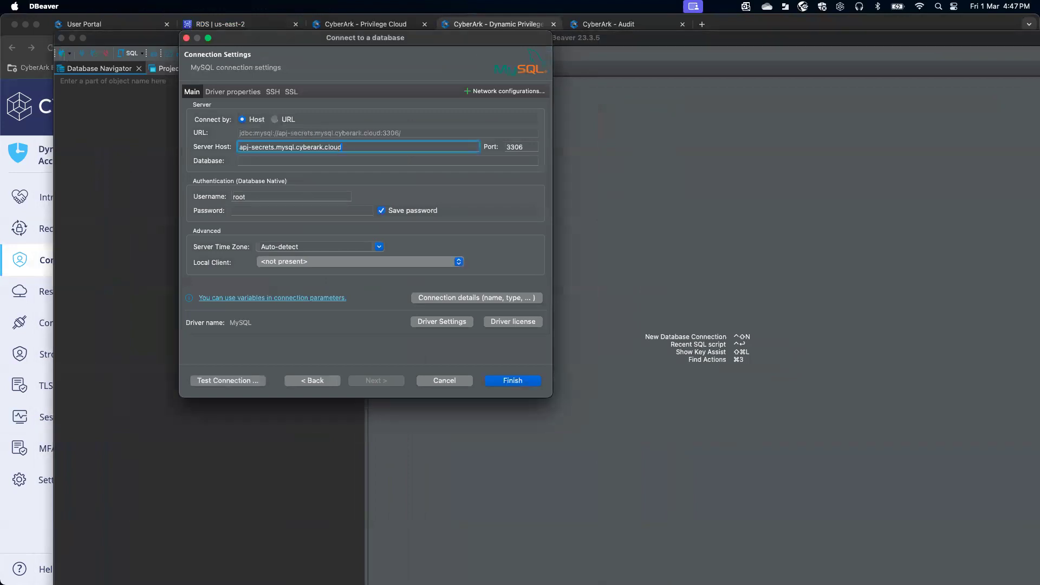
# - Replace the root username with the copied personal DPA connection string
pyautogui.click(16, 550)
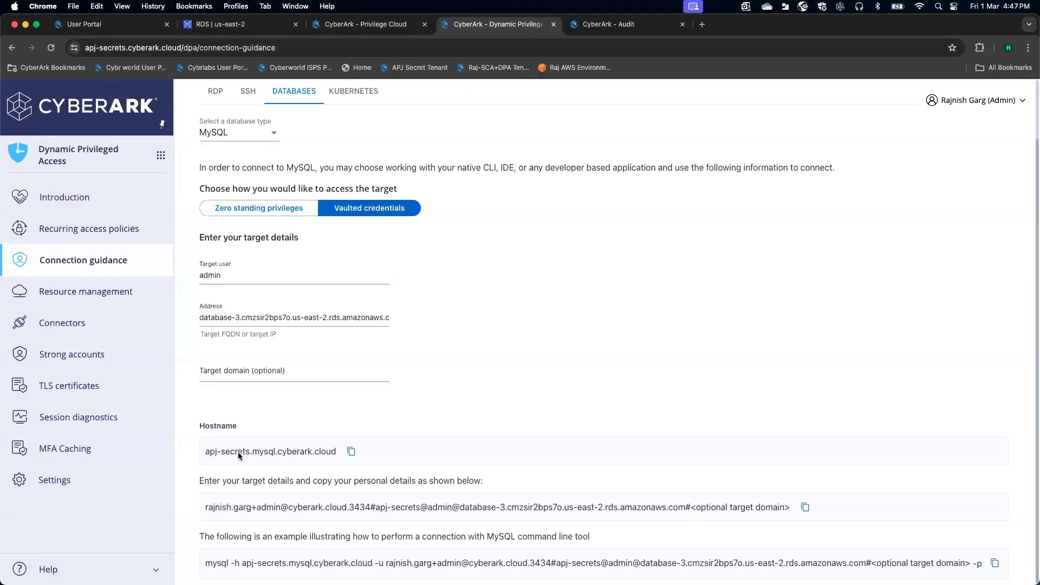
pyautogui.click(804, 506)
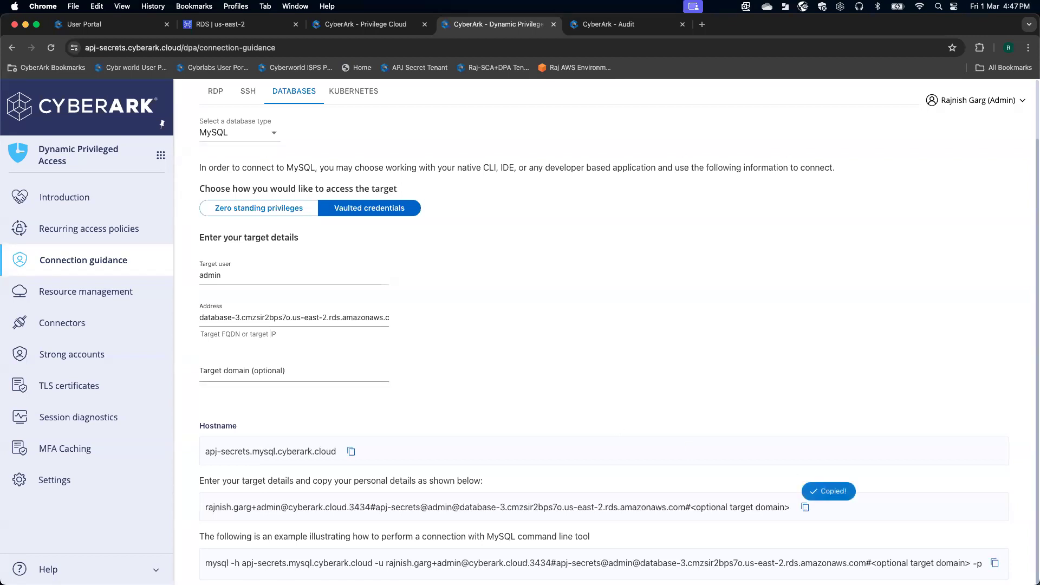
pyautogui.press('super+Tab')
pyautogui.doubleClick(279, 197)
pyautogui.press('BackSpace')
pyautogui.press('super+v')
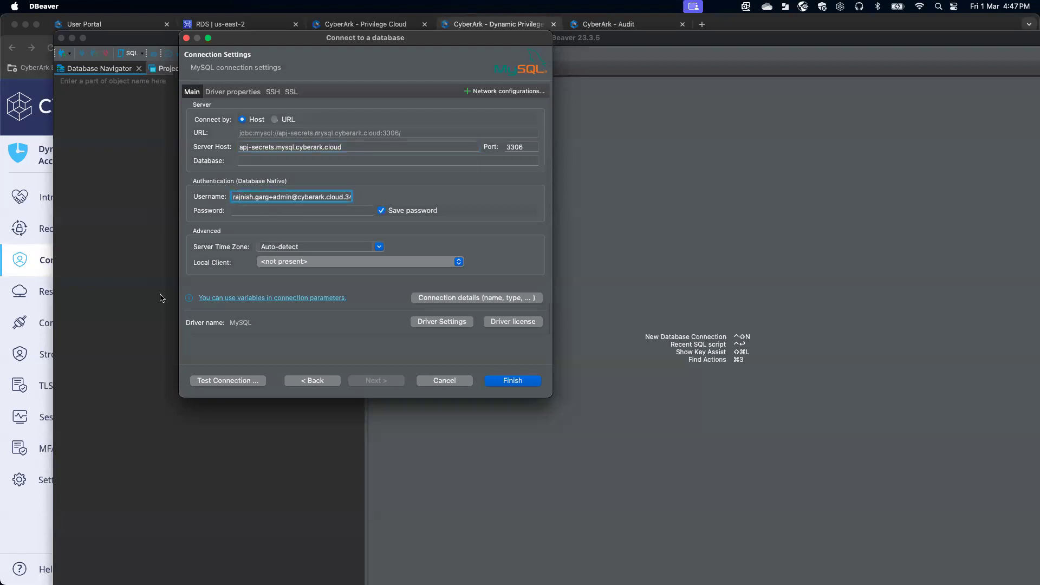
pyautogui.click(41, 516)
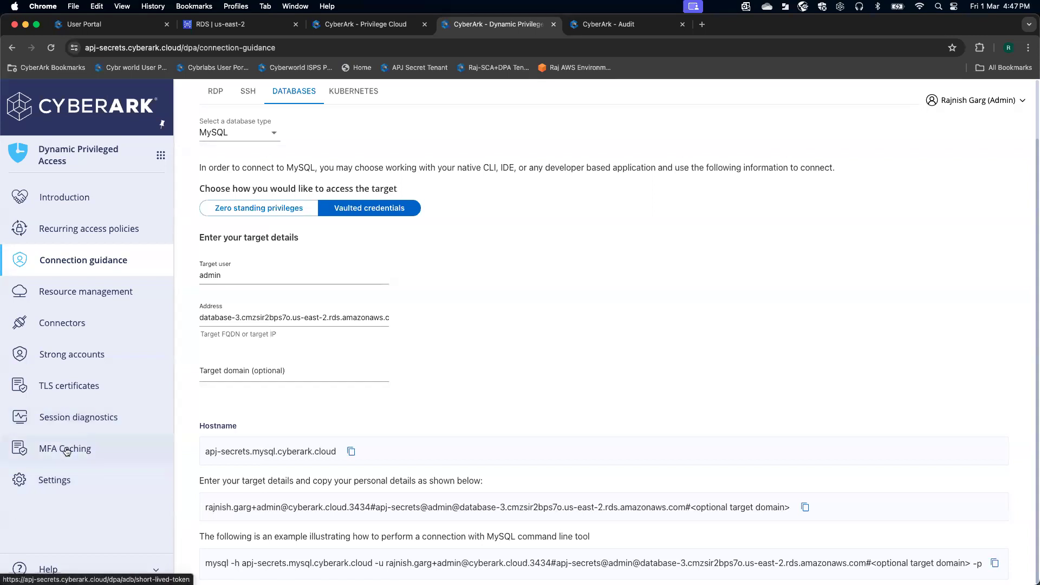
# - Generate and copy a new MFA Caching database password for the connection
pyautogui.click(66, 452)
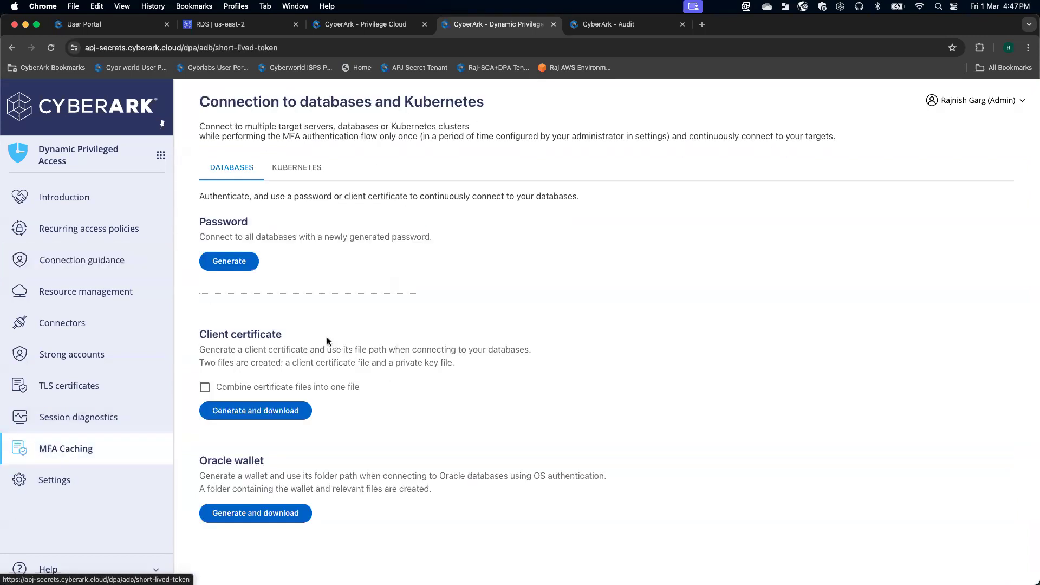
pyautogui.click(237, 266)
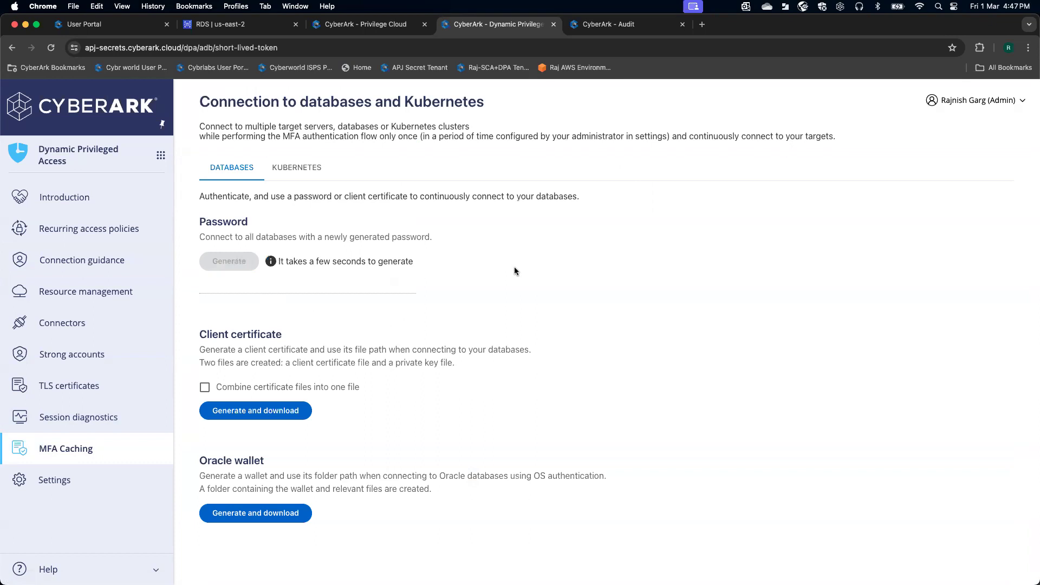
pyautogui.click(422, 286)
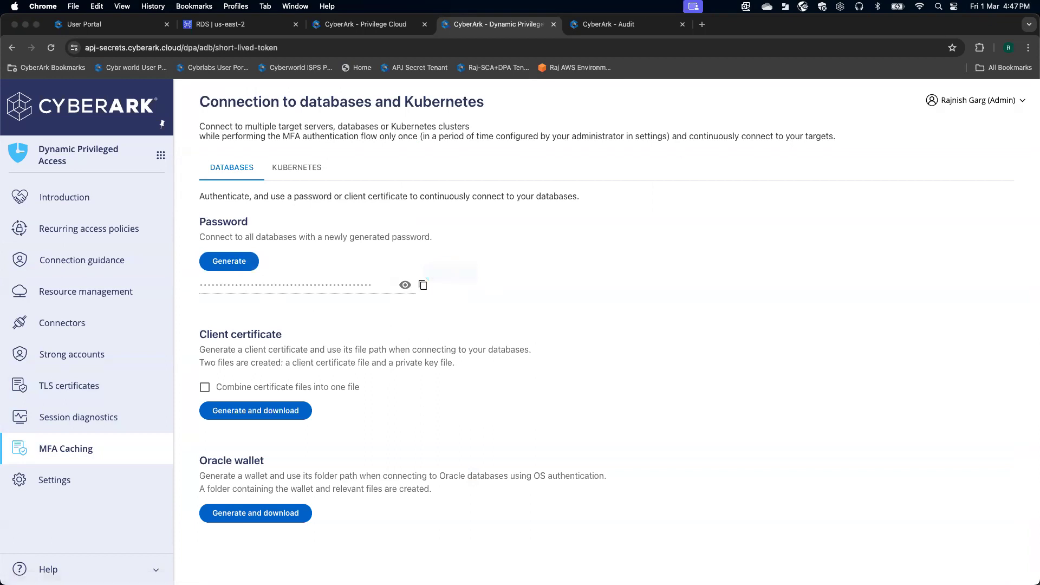
pyautogui.press('super+Tab')
pyautogui.click(250, 212)
# - Enter the generated password, turn on Use SSL and Require SSL, and finish the connection
pyautogui.press('super+v')
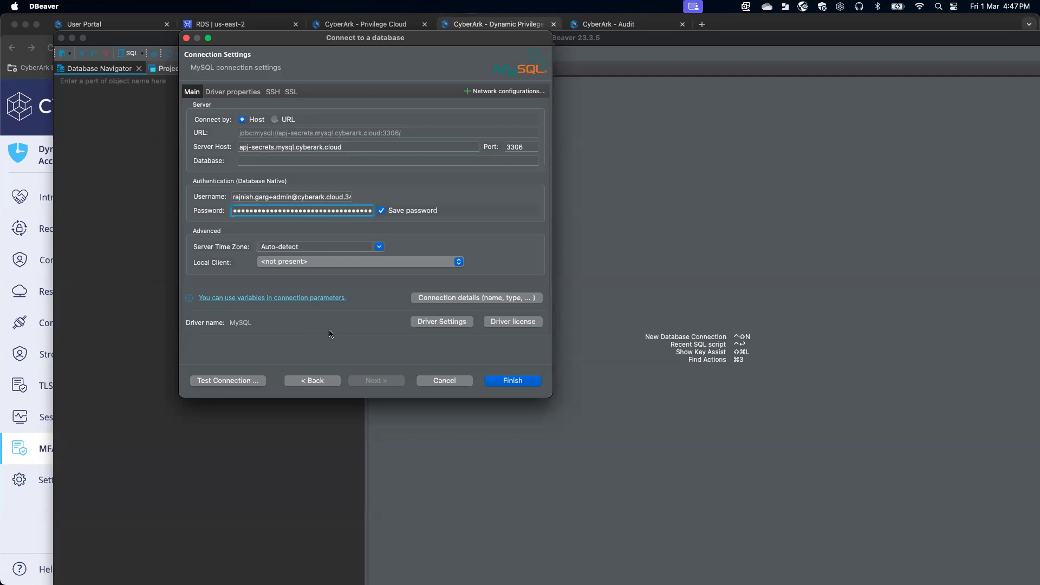
pyautogui.click(291, 92)
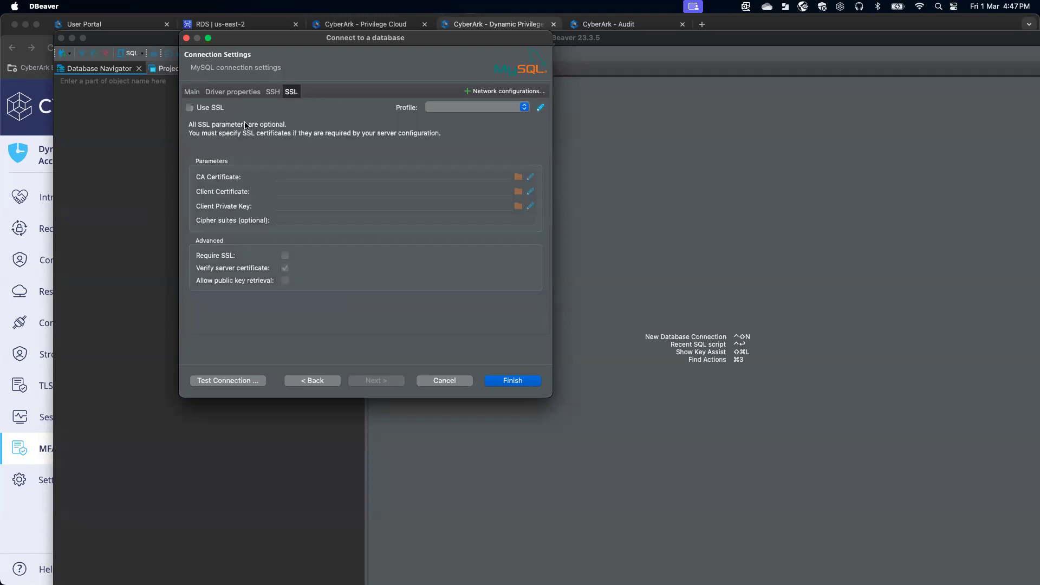
pyautogui.click(190, 108)
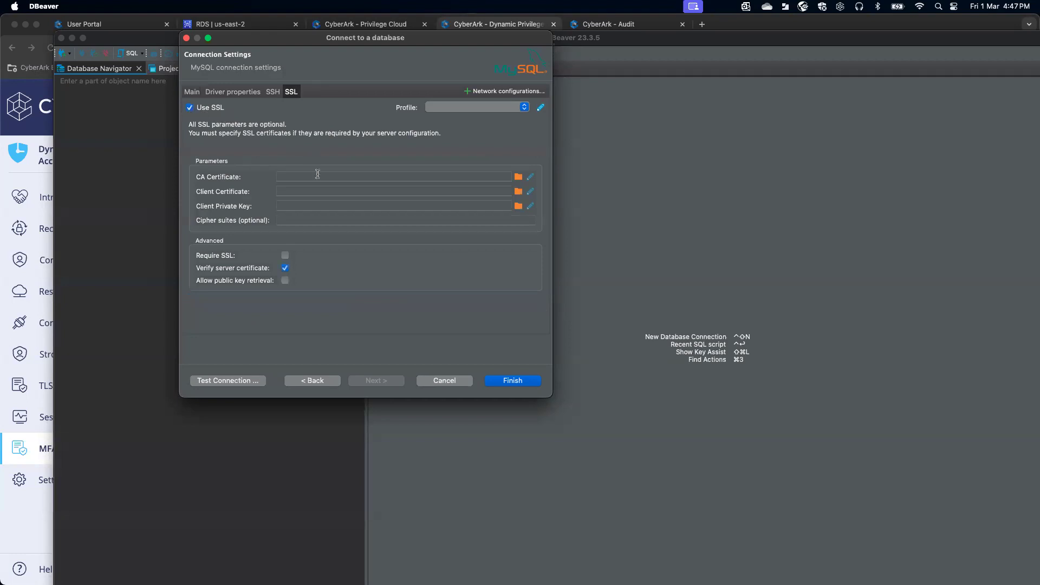
pyautogui.click(285, 256)
pyautogui.click(512, 379)
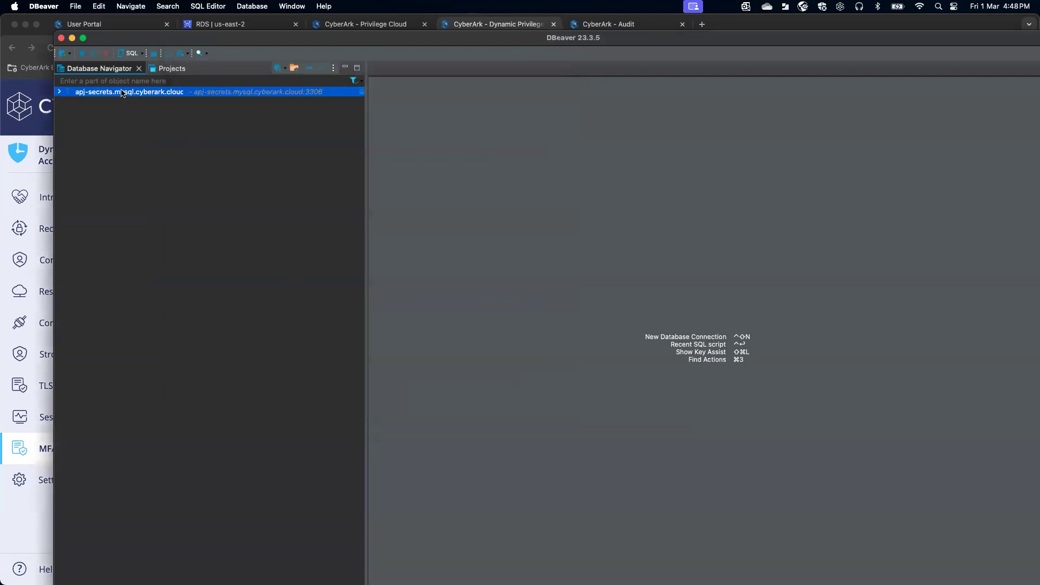
# - Connect to the apj-secrets.mysql.cyberark.cloud proxy connection
pyautogui.moveTo(123, 94)
pyautogui.doubleClick(90, 93)
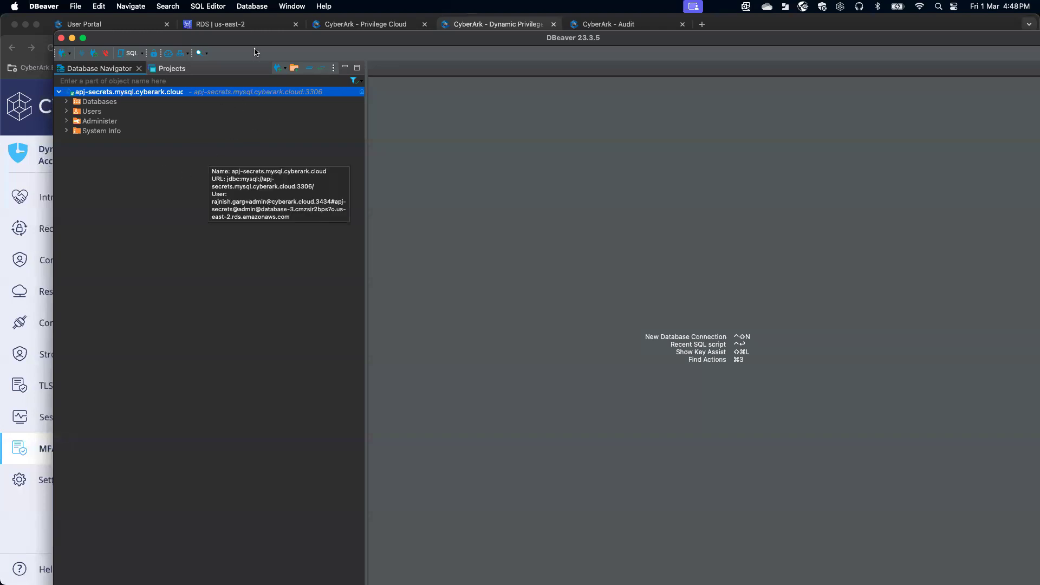
pyautogui.moveTo(250, 39); pyautogui.dragTo(206, 36)
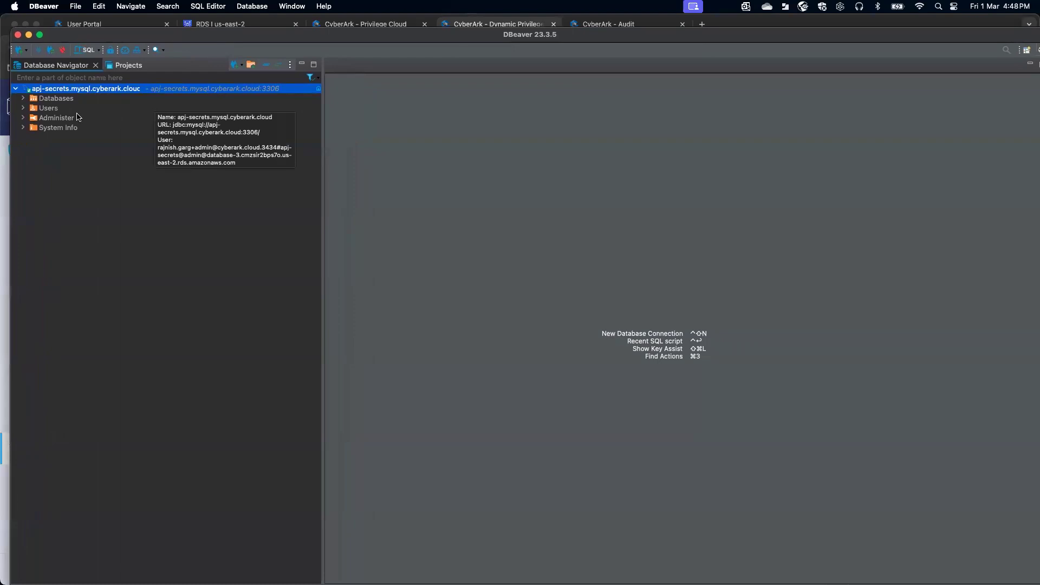
# - Expand Databases > sys, Users, Administer and System Info in the navigator tree
pyautogui.click(24, 99)
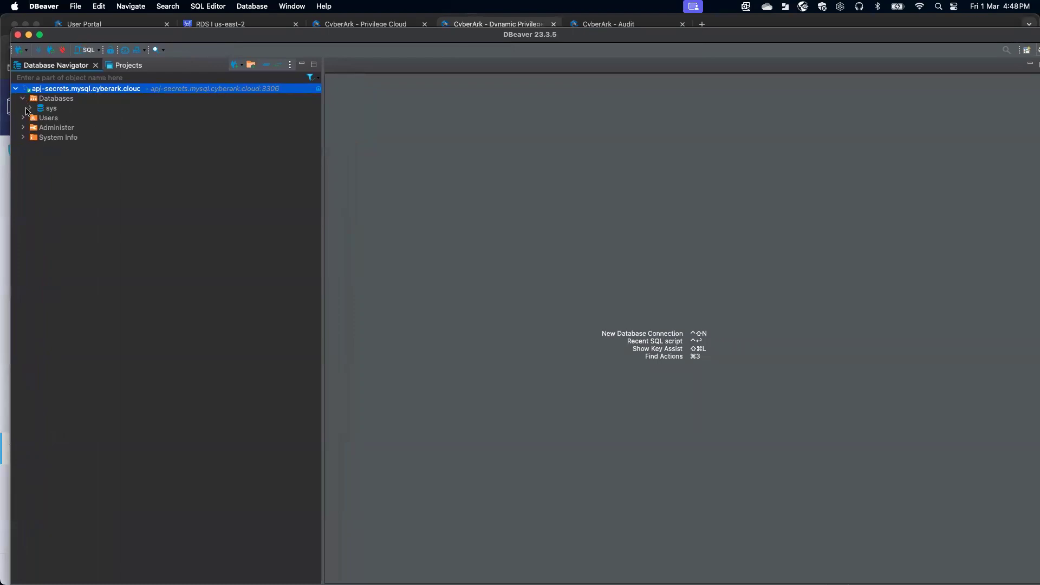
pyautogui.click(30, 108)
pyautogui.click(23, 177)
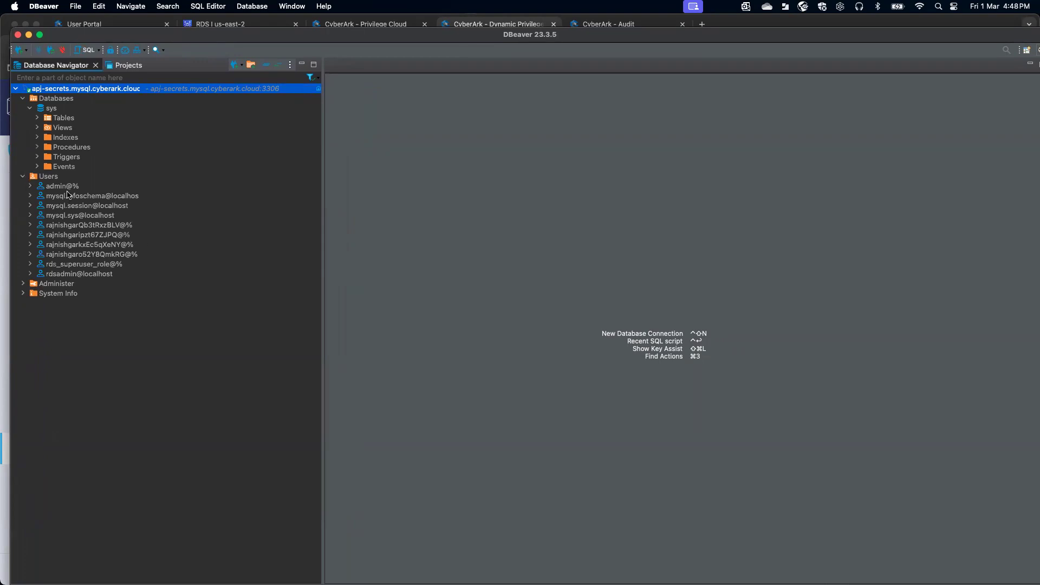
pyautogui.click(22, 284)
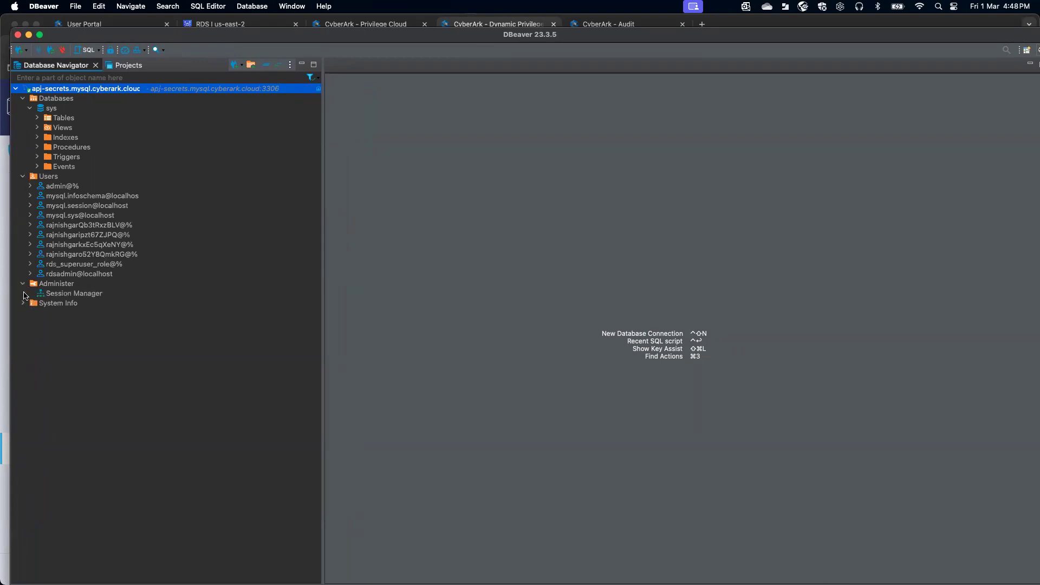
pyautogui.click(23, 304)
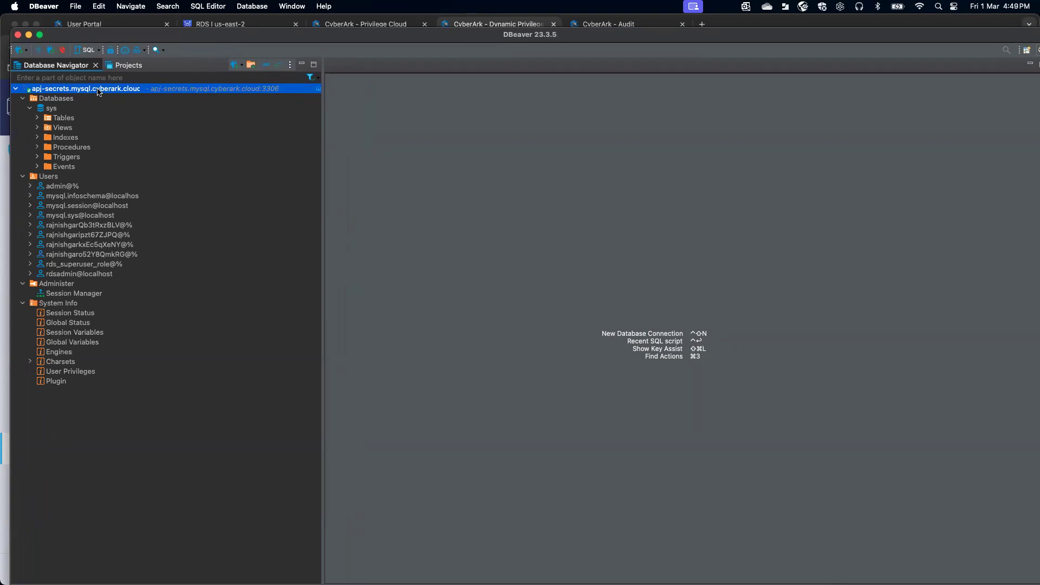
# - Open an SQL console on the apj-secrets connection and run SELECT CURRENT_USER, returning admin@%
pyautogui.rightClick(98, 90)
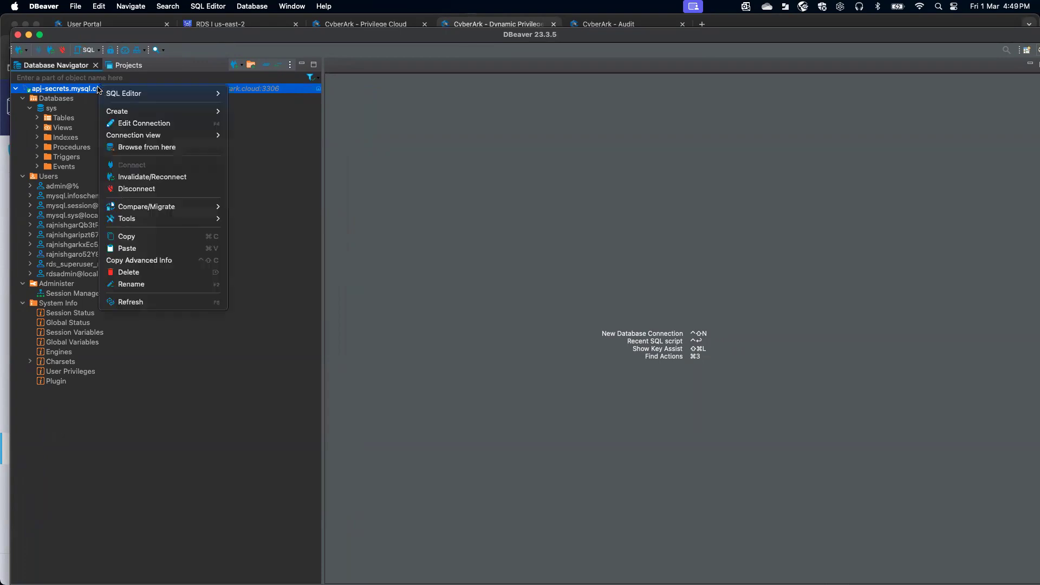
pyautogui.moveTo(156, 95)
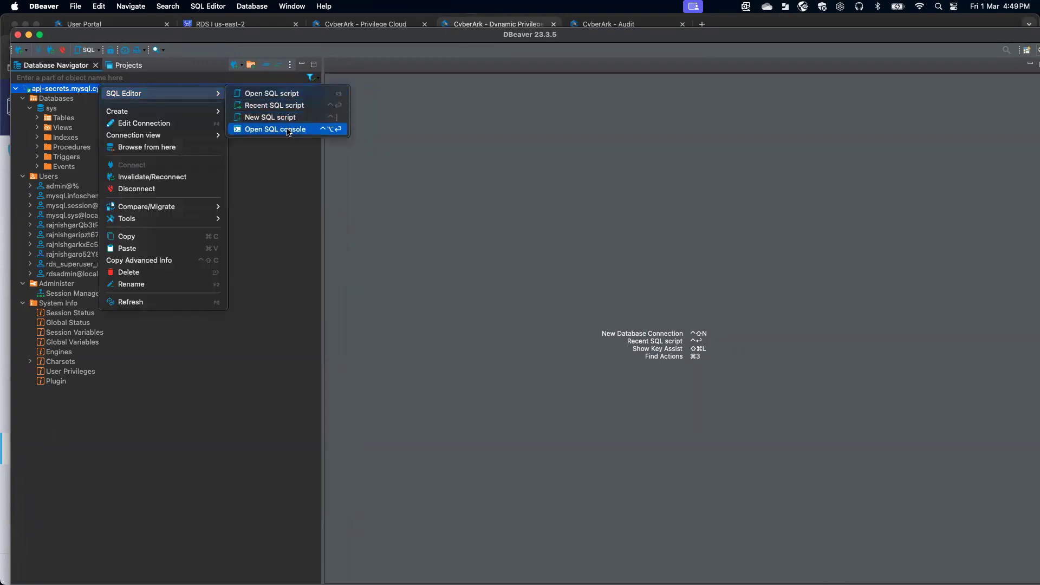
pyautogui.click(288, 132)
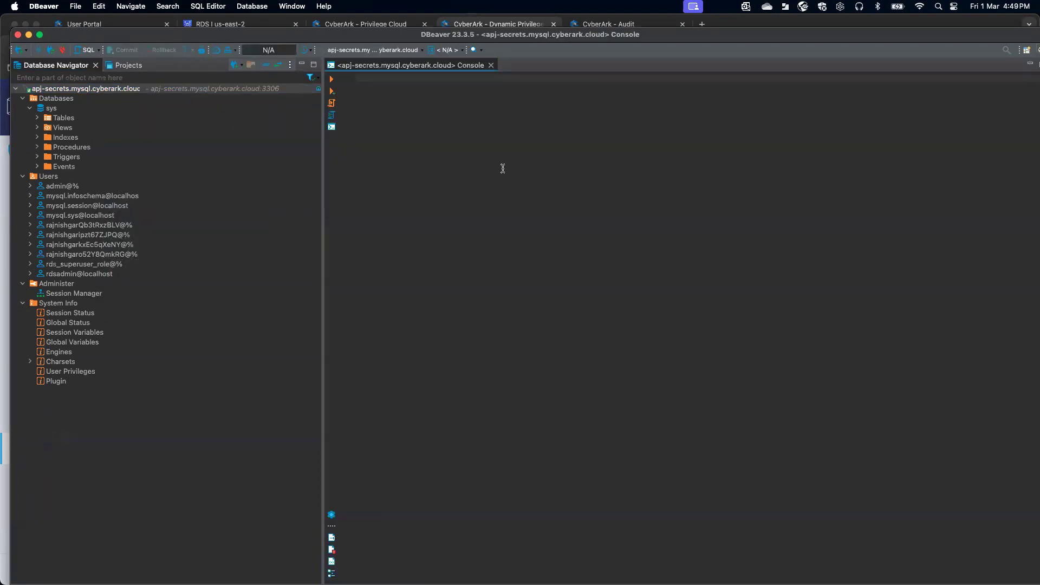
pyautogui.write('SELECT CURRENT')
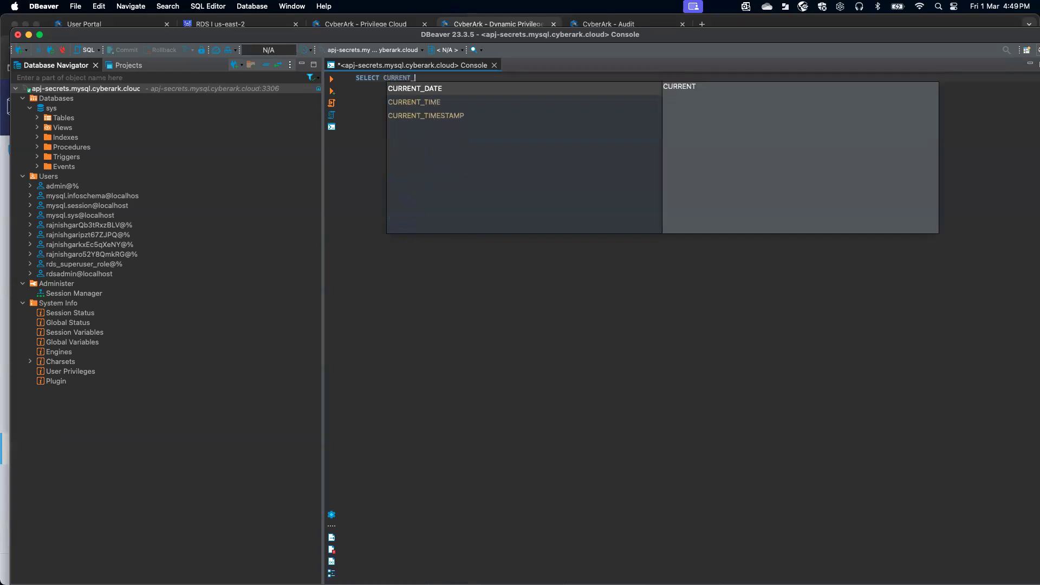
pyautogui.write('_USER;')
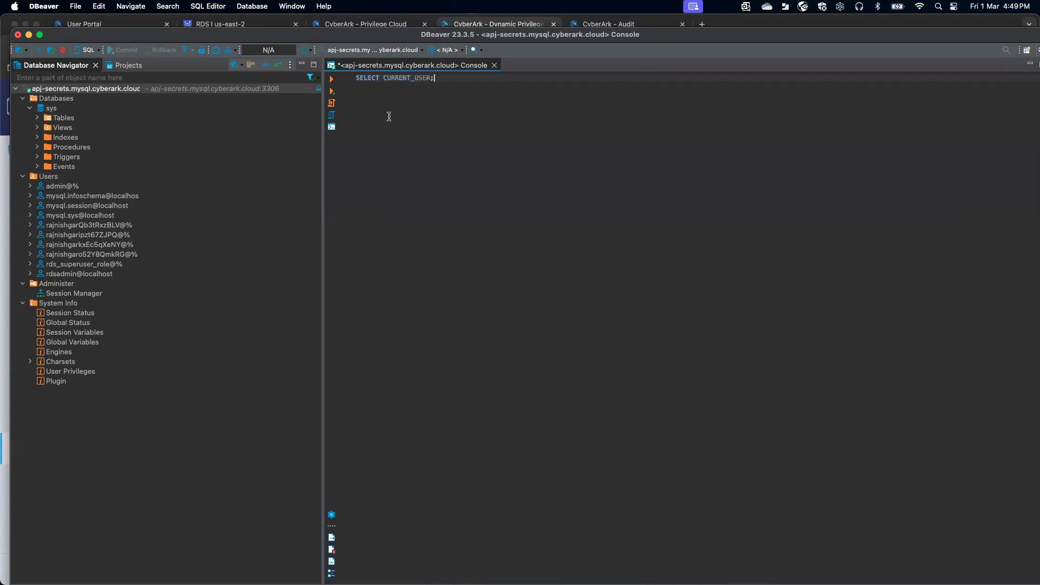
pyautogui.click(332, 79)
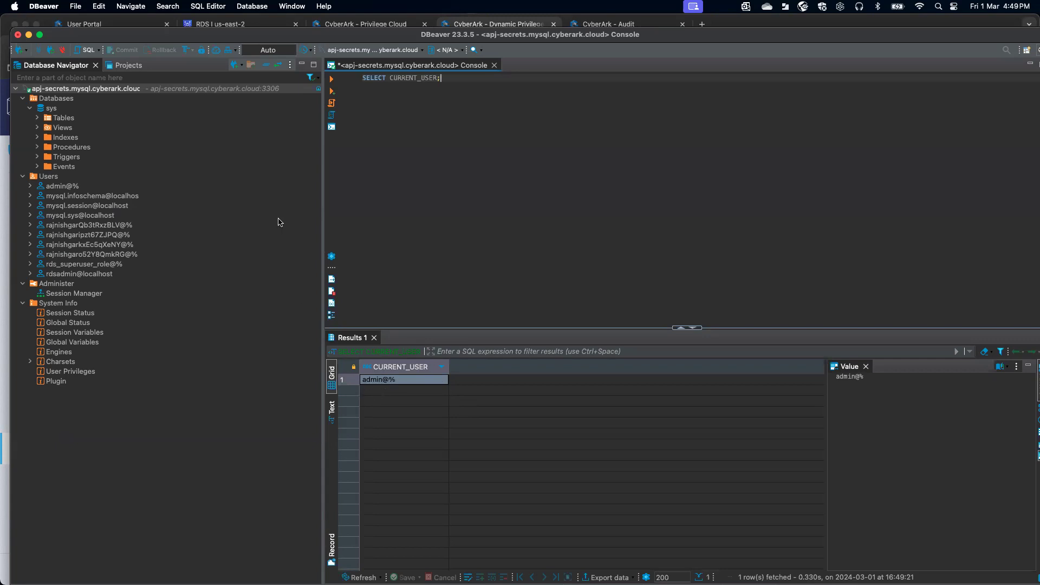
# - Disconnect the database connection and minimize DBeaver to return to the browser
pyautogui.moveTo(117, 95)
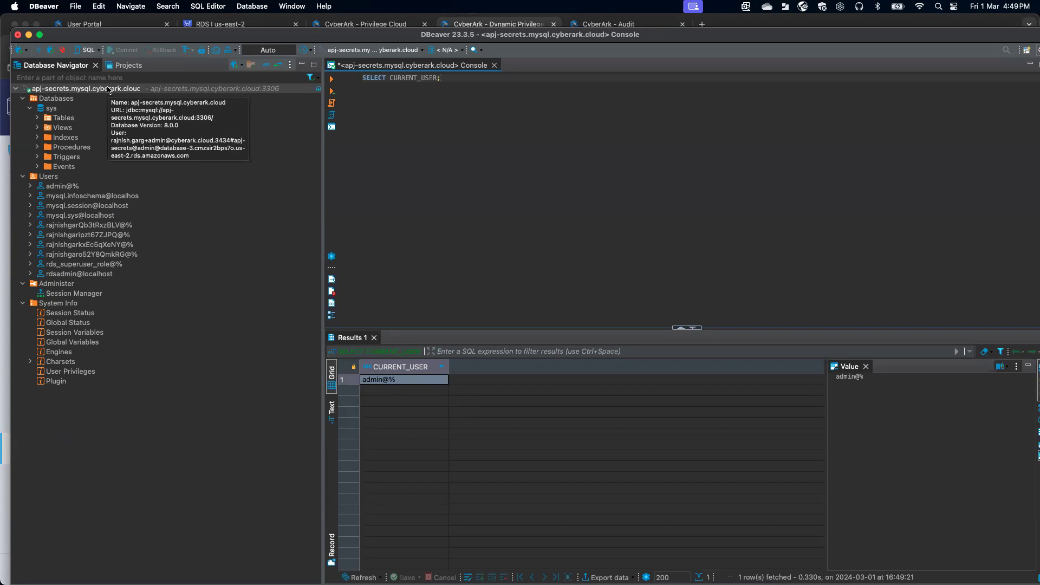
pyautogui.rightClick(108, 90)
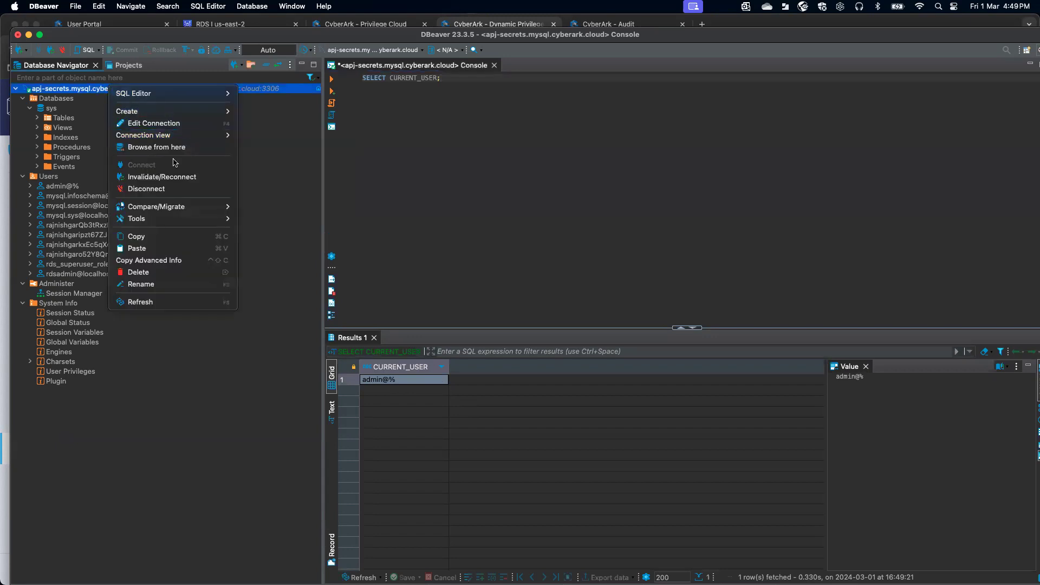
pyautogui.click(162, 189)
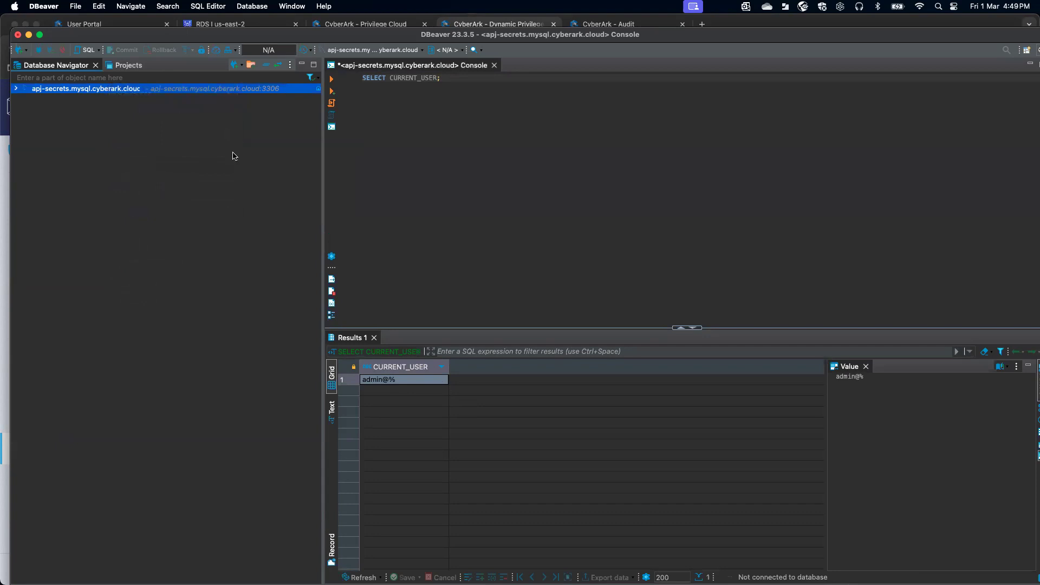
pyautogui.click(29, 35)
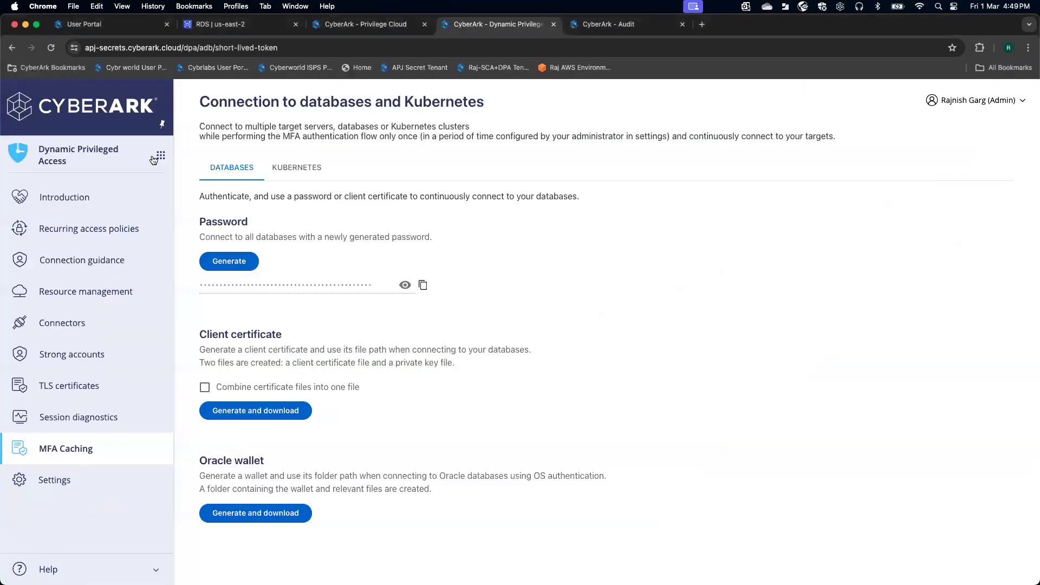
# - Switch to the CyberArk Audit service from the CyberArk services list
pyautogui.click(160, 156)
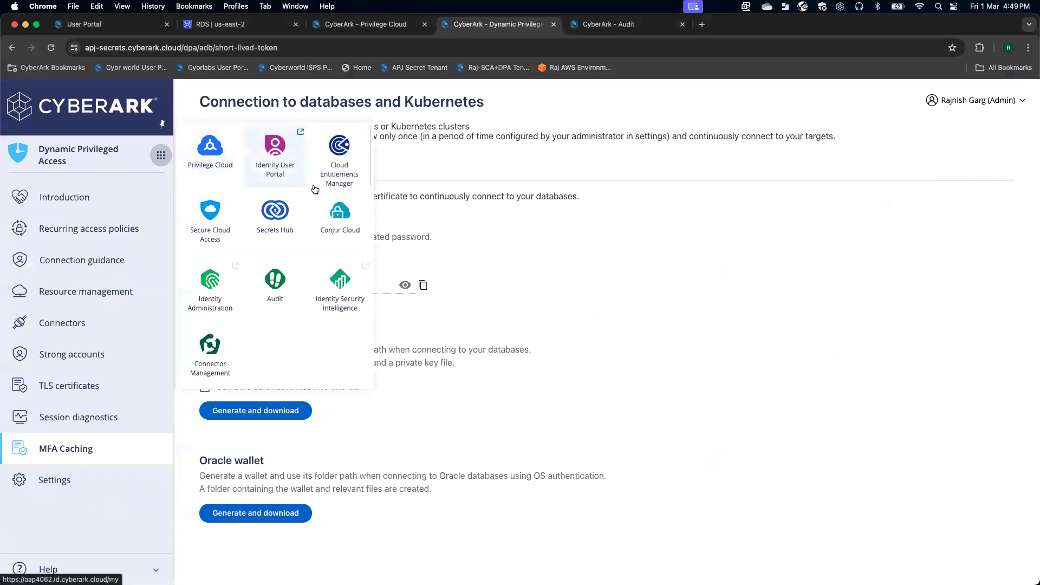
pyautogui.click(277, 285)
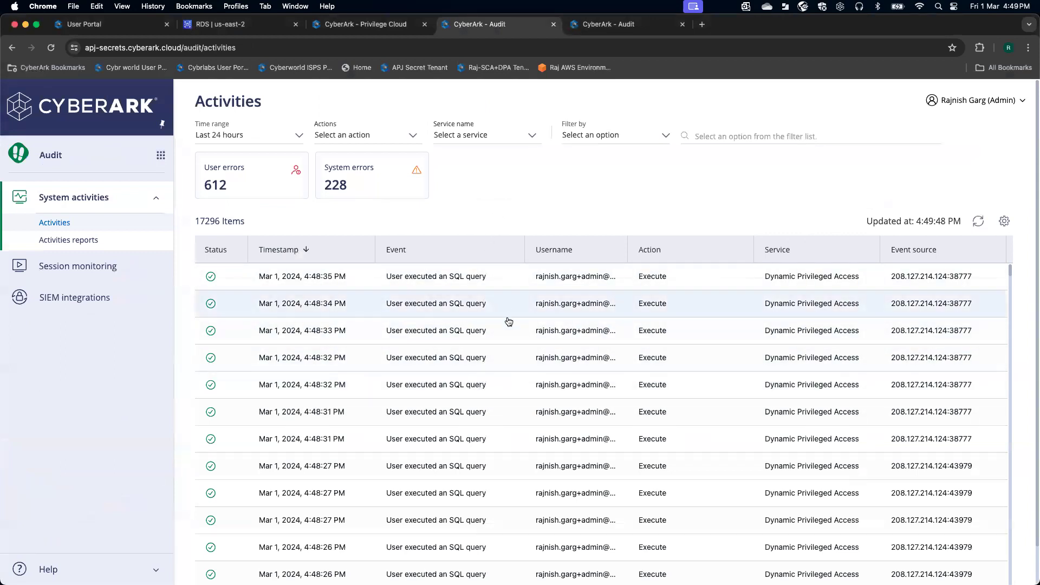
# - List the 7 DPA sessions, widen the User column, and open the 04:48 PM session's details
pyautogui.click(54, 270)
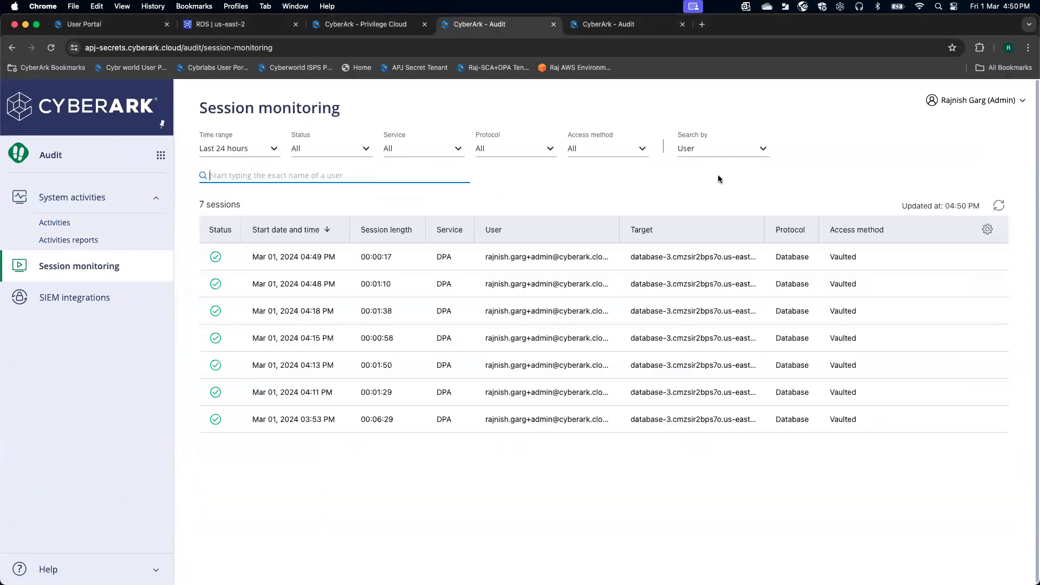
pyautogui.click(474, 231)
pyautogui.moveTo(618, 228); pyautogui.dragTo(687, 227)
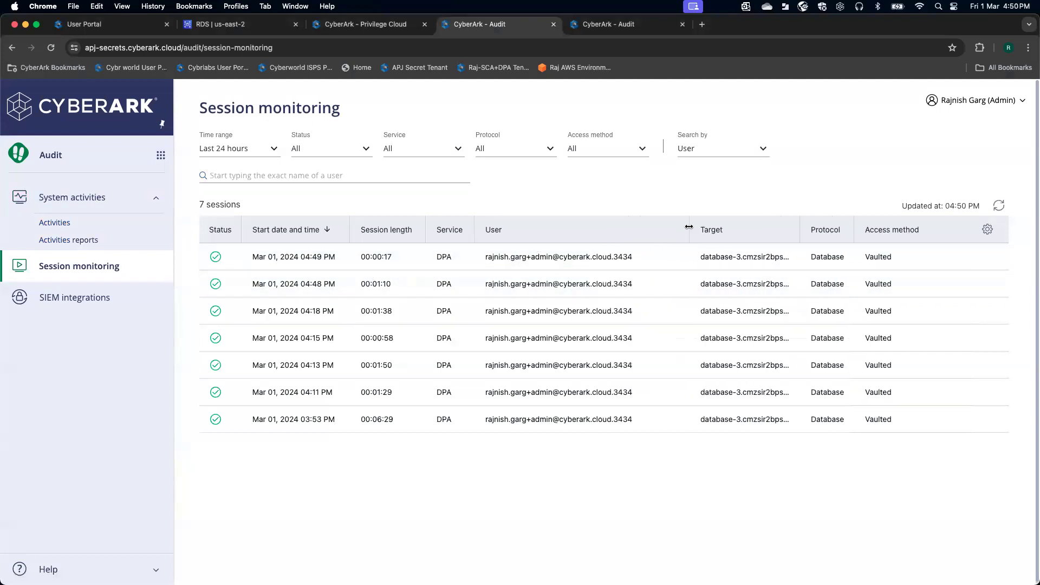
pyautogui.click(276, 284)
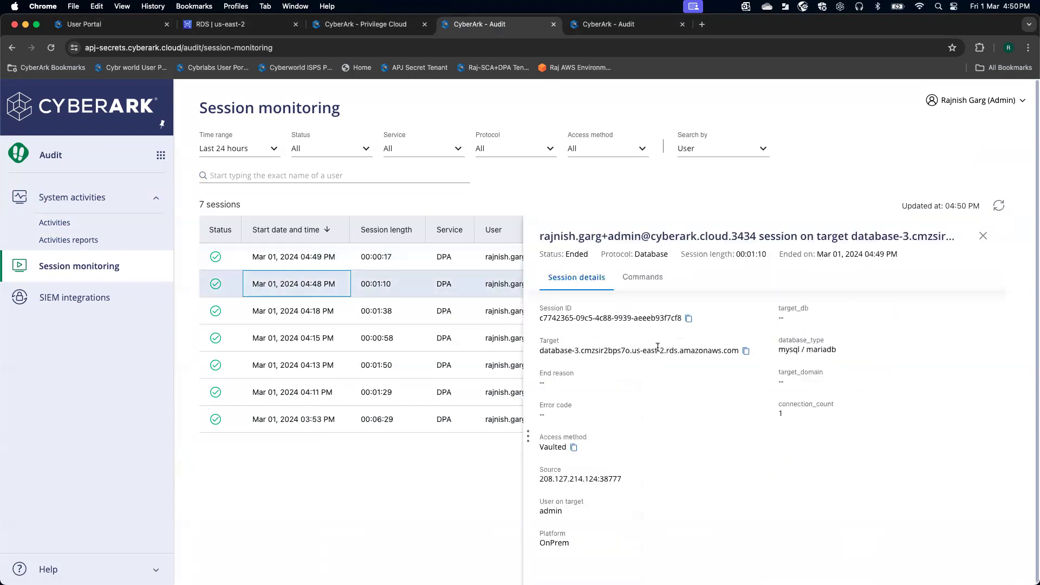
# - Review the 22 recorded commands of the 04:48 PM session
pyautogui.scroll(-1, 655, 359)
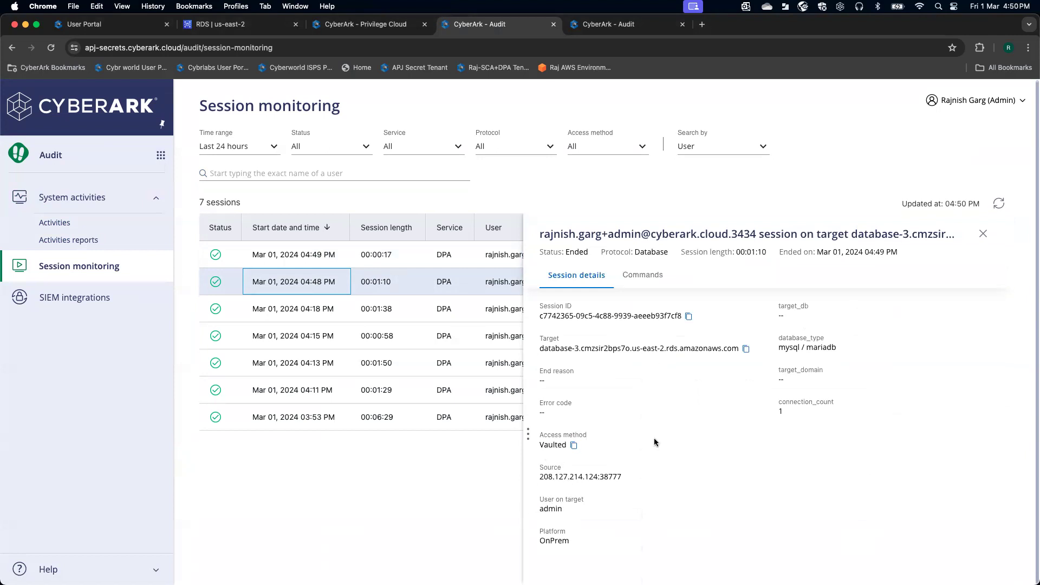
pyautogui.scroll(1, 657, 442)
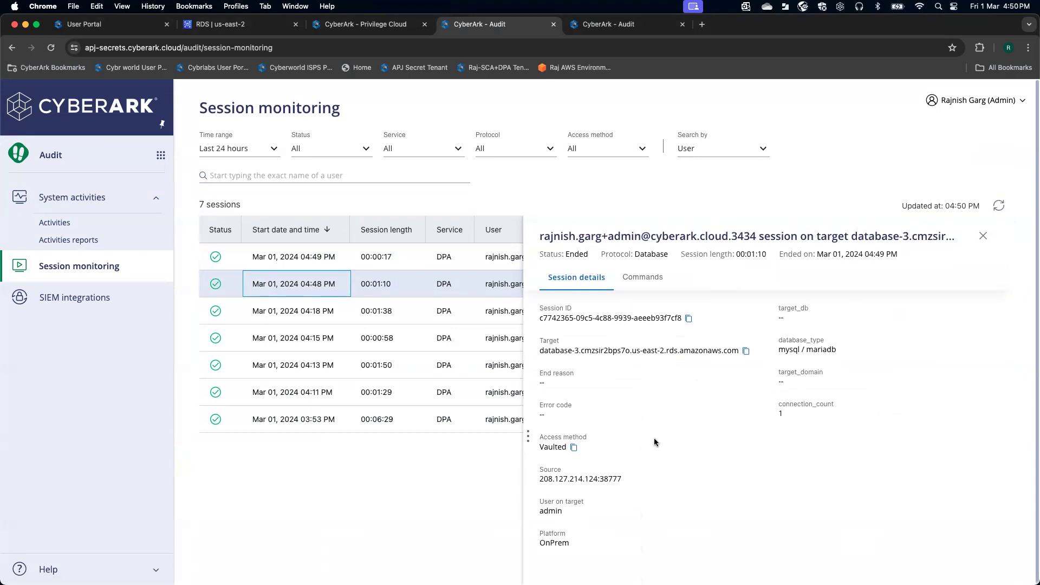
pyautogui.click(654, 277)
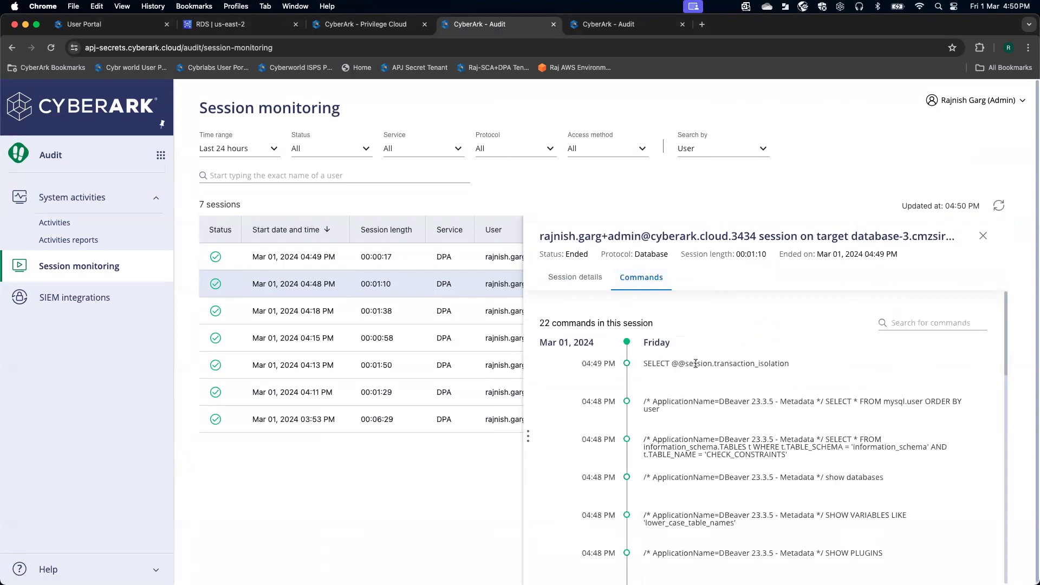
pyautogui.scroll(-1, 704, 368)
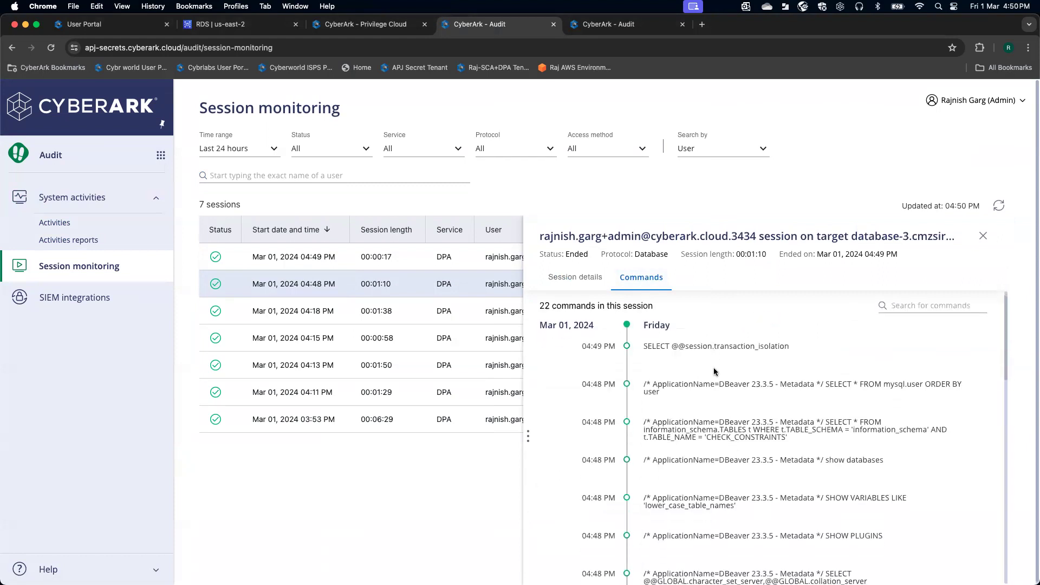
pyautogui.scroll(-1, 713, 371)
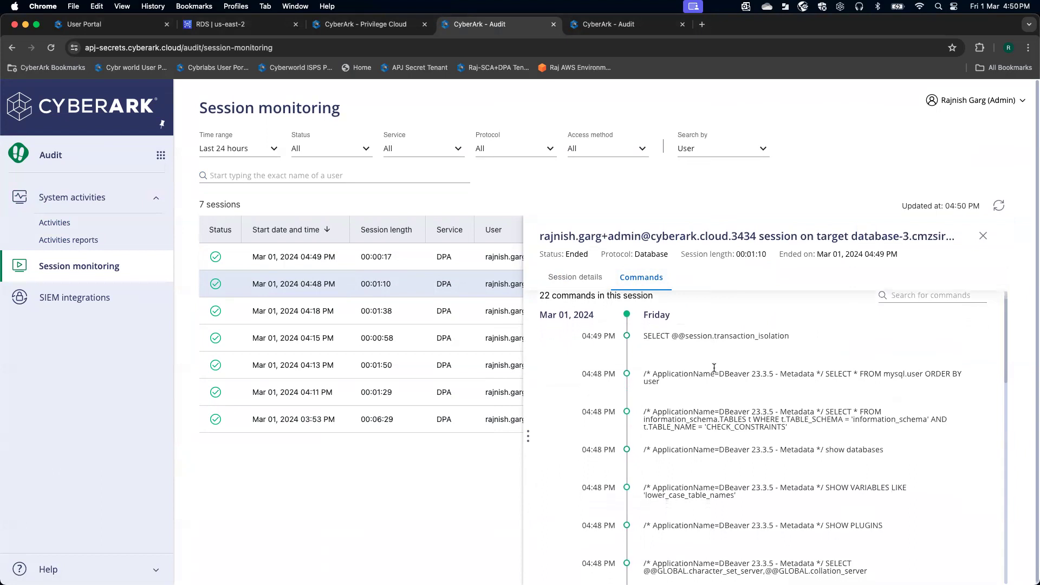
pyautogui.scroll(-2, 714, 368)
pyautogui.scroll(4, 714, 368)
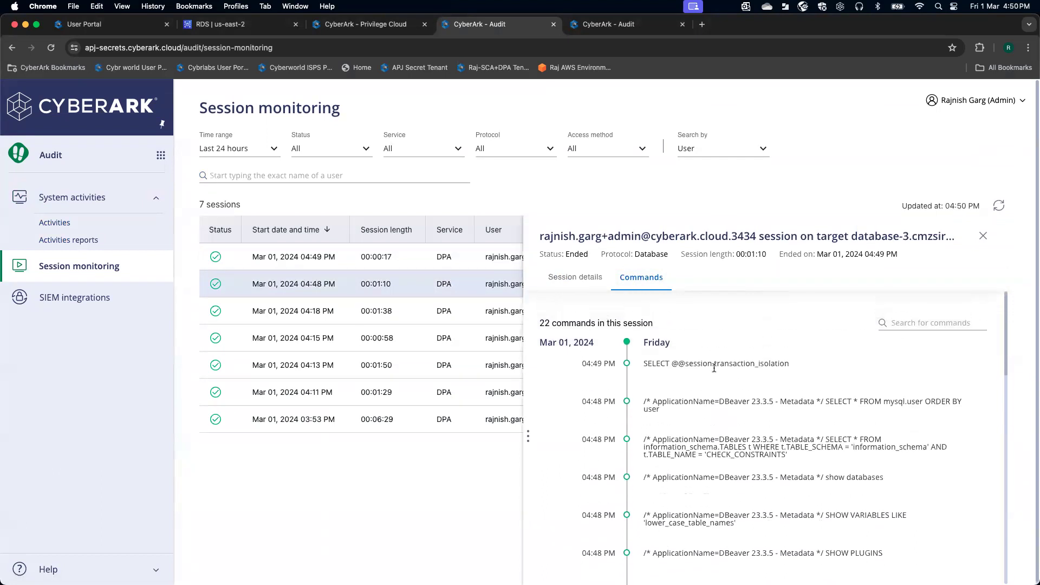
# - Try a 'cu' command search, clear it, and close the session details panel
pyautogui.click(917, 318)
pyautogui.write('cu')
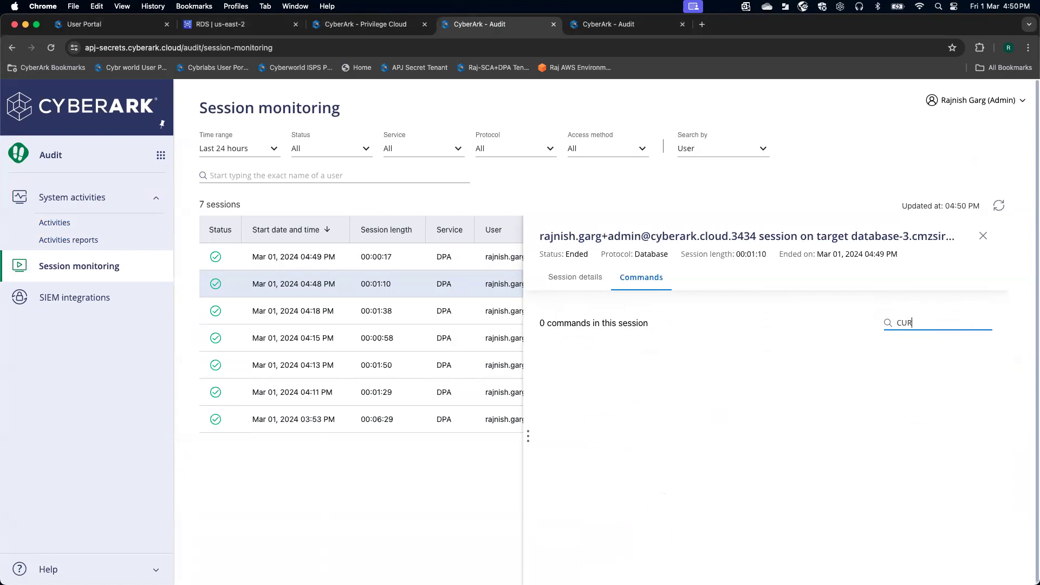
pyautogui.press('BackSpace')
pyautogui.press('BackSpace')
pyautogui.press('BackSpace')
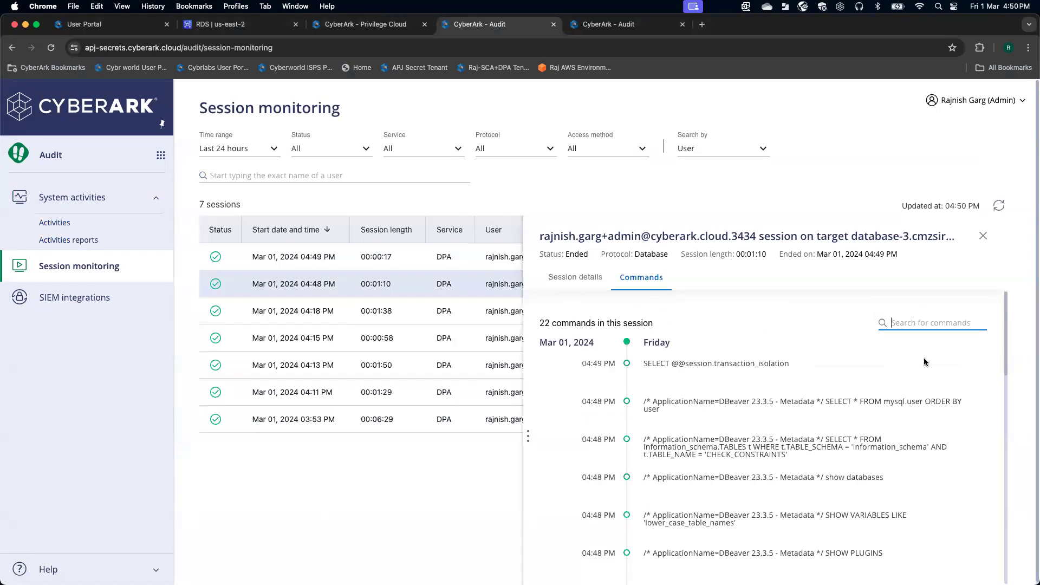
pyautogui.click(983, 235)
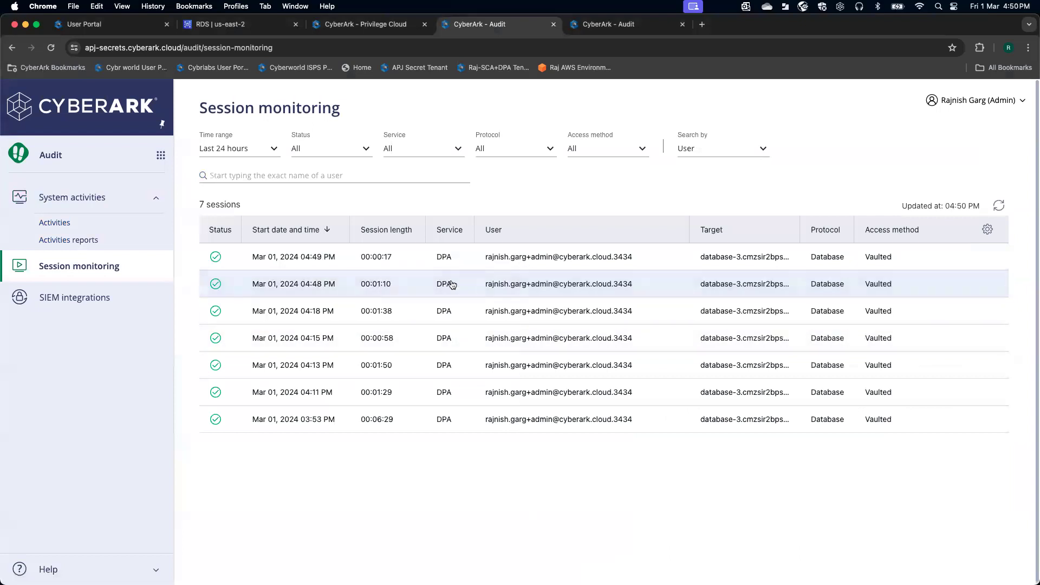
# - Show the 8 recorded commands of the 04:49 PM session
pyautogui.click(410, 262)
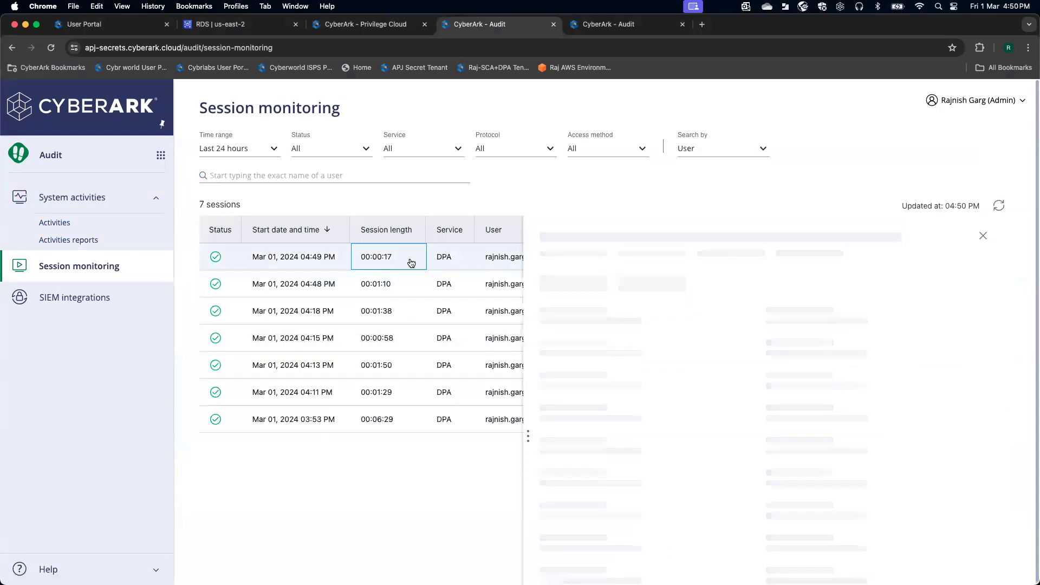
pyautogui.scroll(-1, 647, 443)
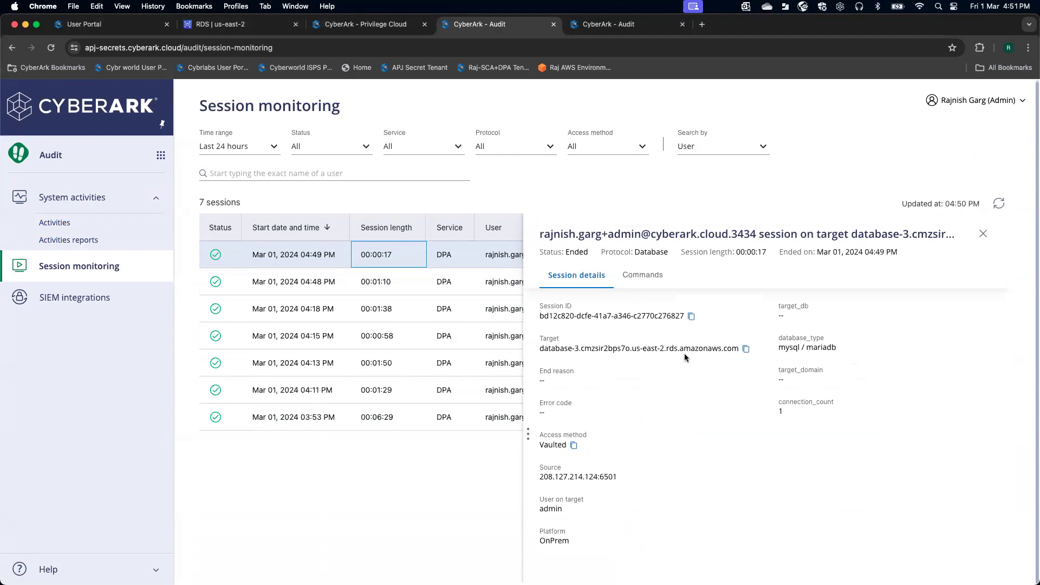
pyautogui.click(642, 277)
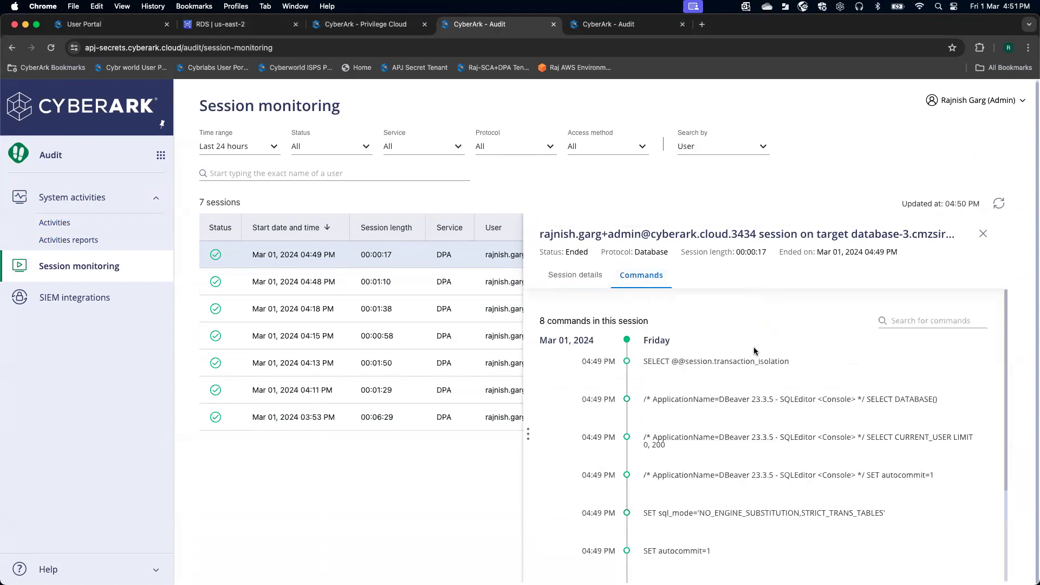
# - Highlight the SELECT CURRENT_USER query in the session's command list and review the remaining commands
pyautogui.click(900, 322)
pyautogui.click(866, 438)
pyautogui.moveTo(866, 437); pyautogui.dragTo(949, 436)
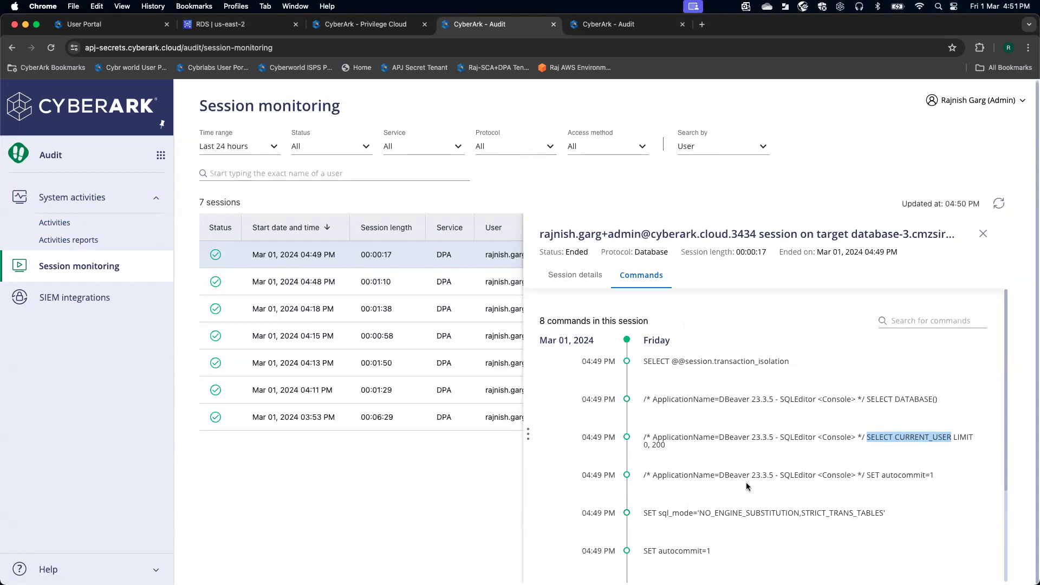
pyautogui.scroll(-4, 746, 486)
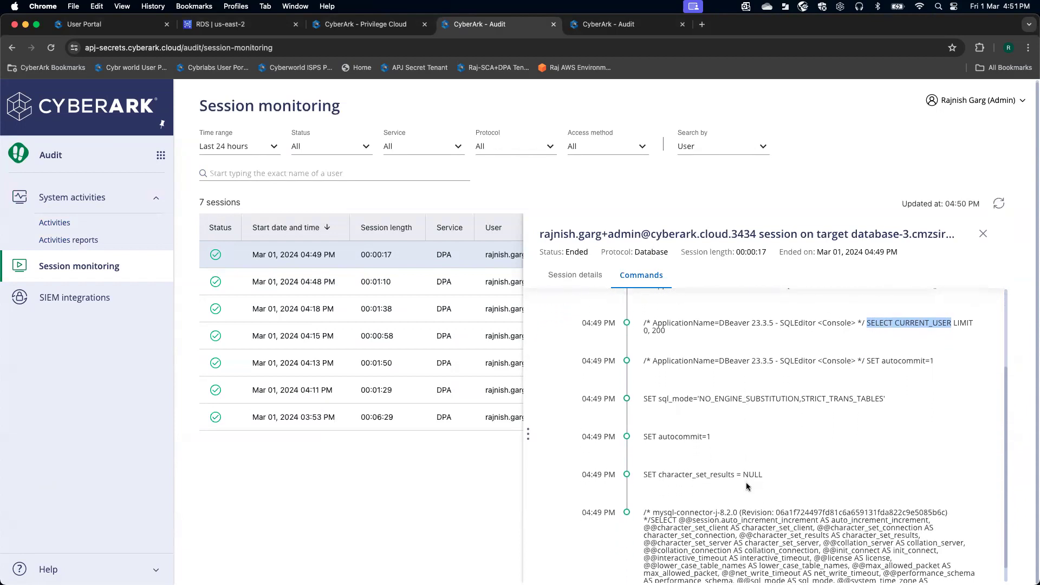
pyautogui.scroll(-1, 746, 486)
pyautogui.scroll(5, 747, 486)
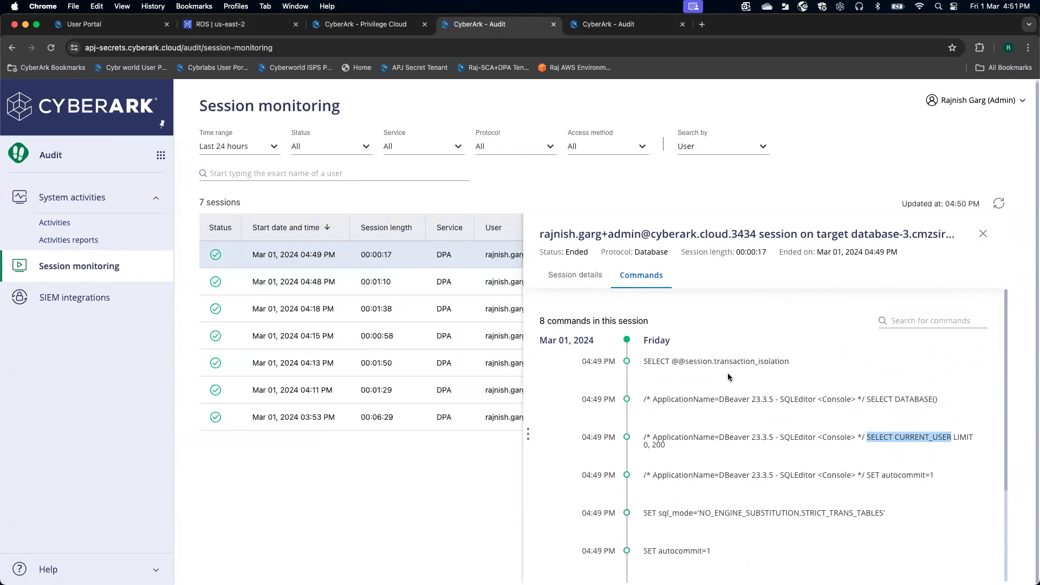
pyautogui.scroll(-3, 744, 389)
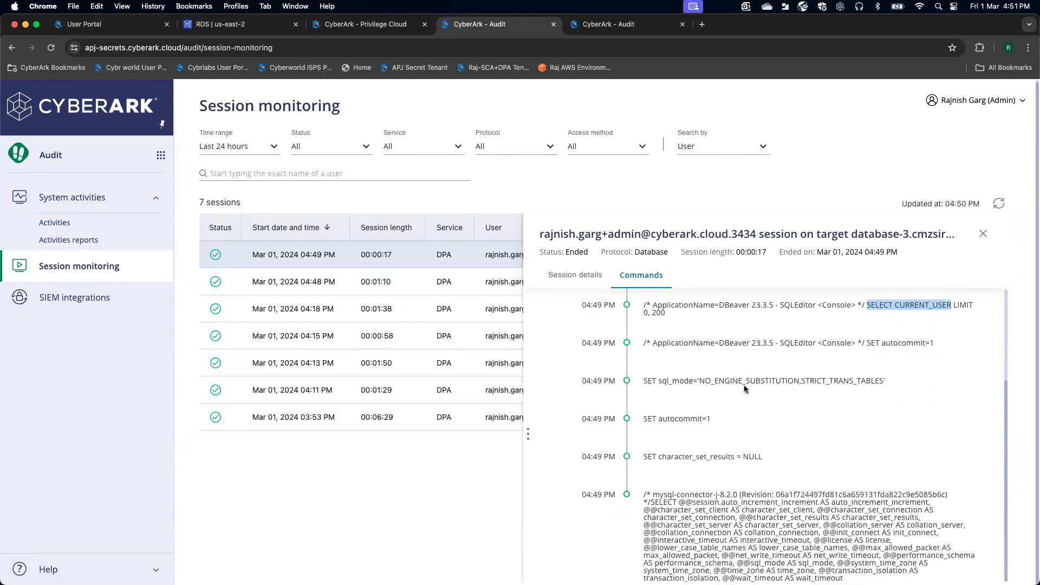